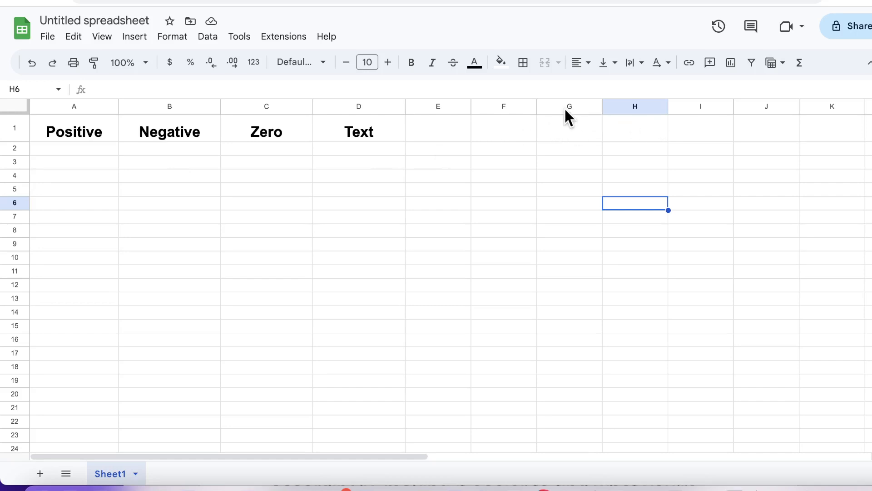
Enter the sample values 56 in H2 and 677 in H3.
right_click(616, 138)
left_click(647, 114)
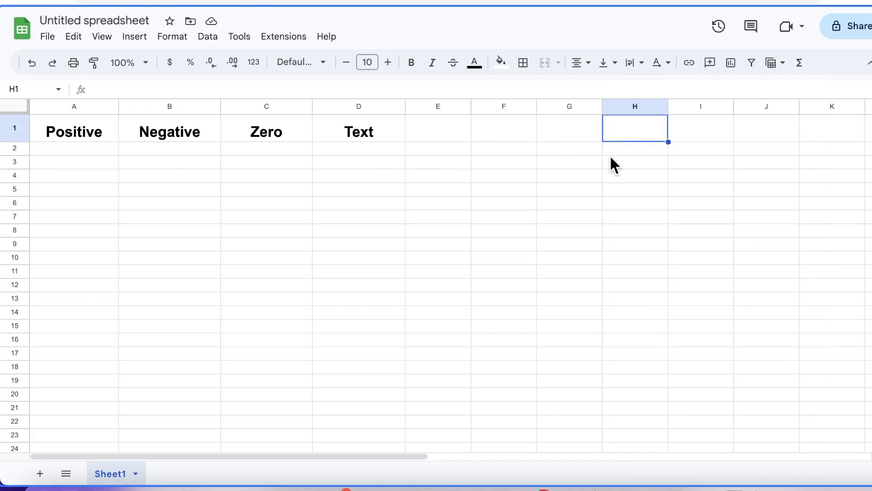
left_click(621, 151)
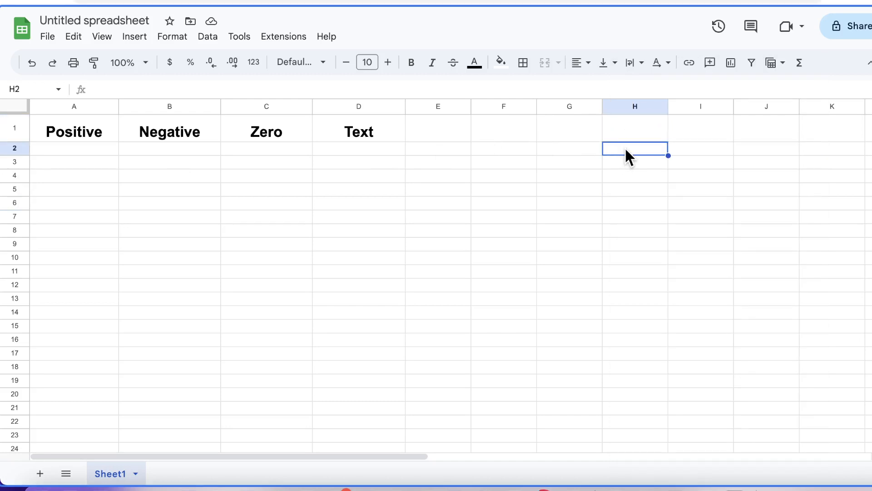
type("56")
key("ctrl+Return")
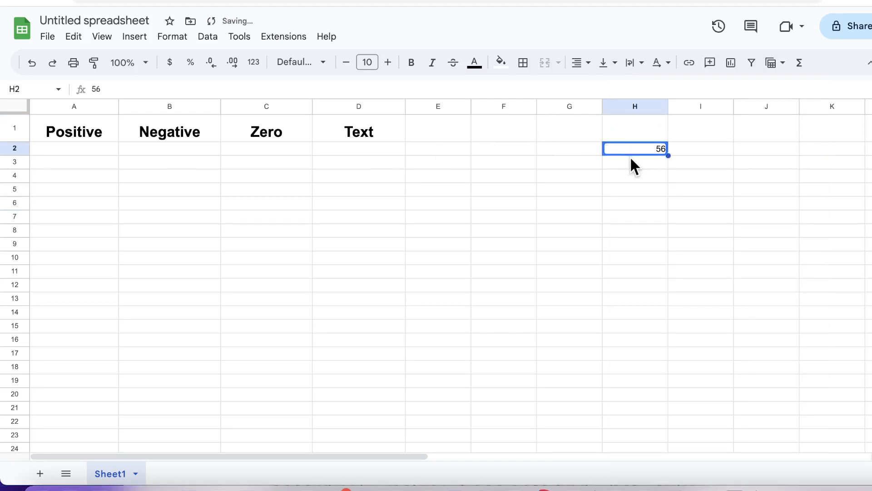
left_click(629, 163)
type("677")
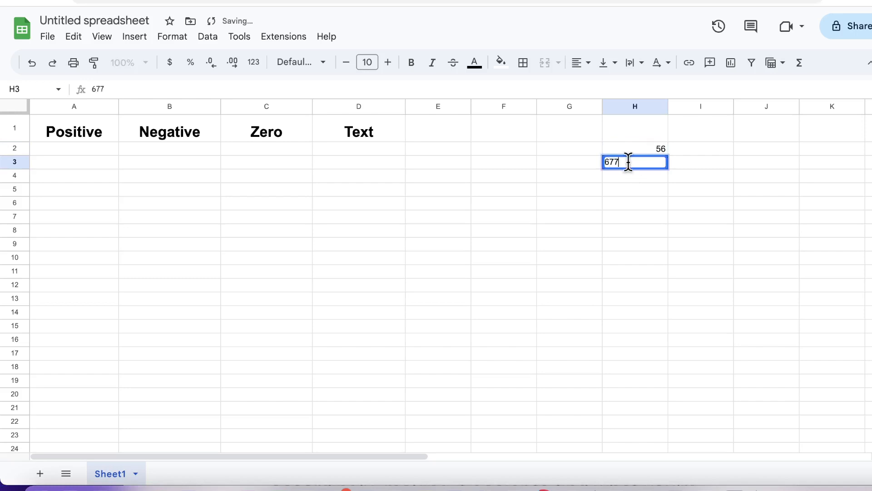
key("Return")
Select the whole of column H.
left_click(634, 135)
left_click(631, 108)
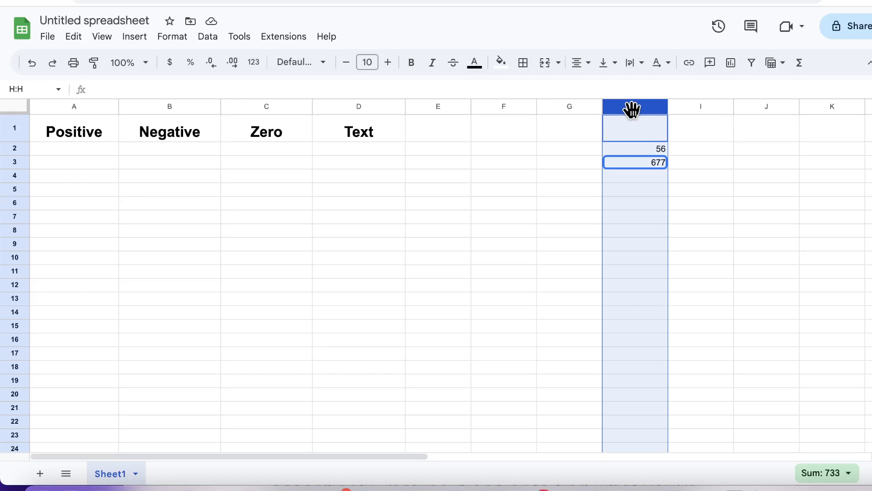
mouse_move(633, 110)
Zoom the page to 125% and bring up Format > Number down to Custom number format.
key("ctrl+plus")
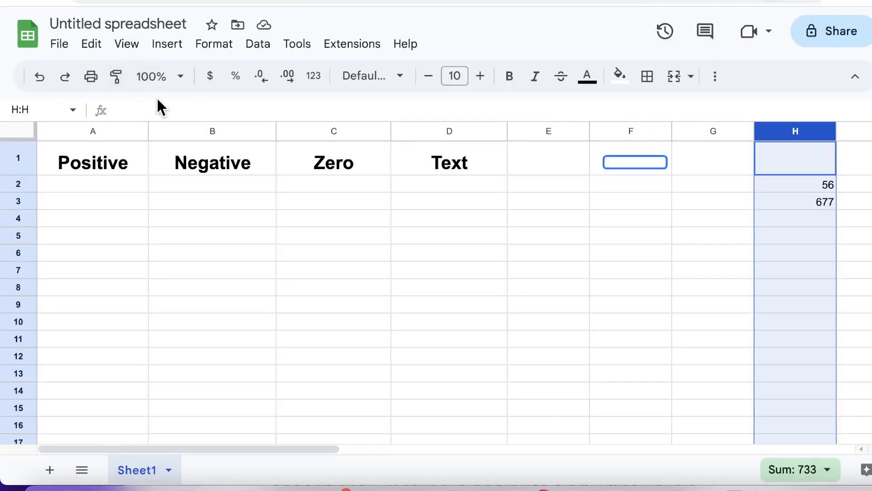
left_click(212, 45)
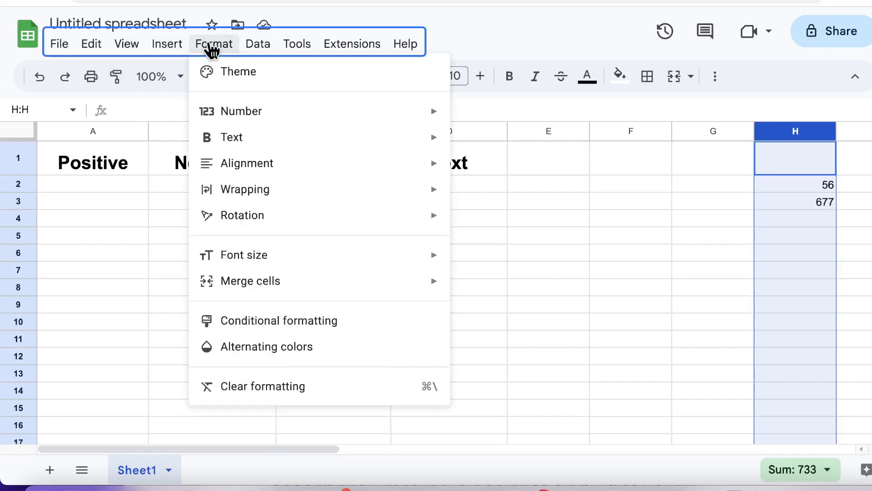
mouse_move(253, 116)
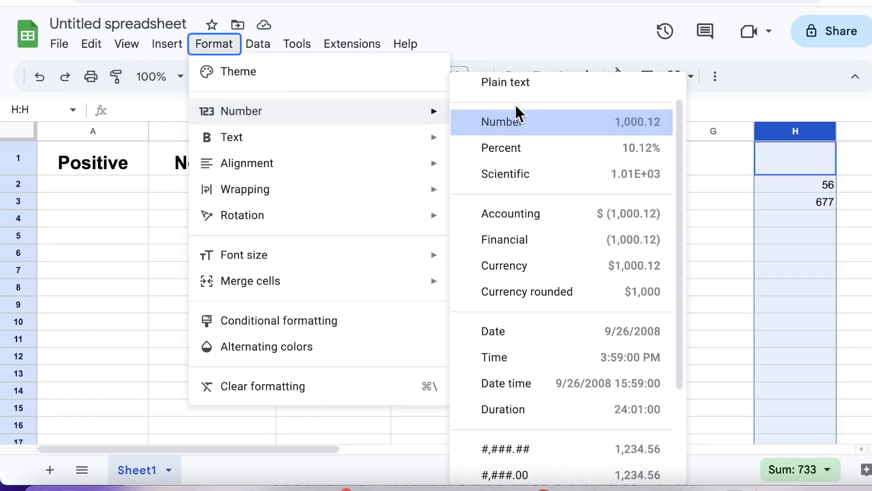
scroll(525, 243, "down", 3)
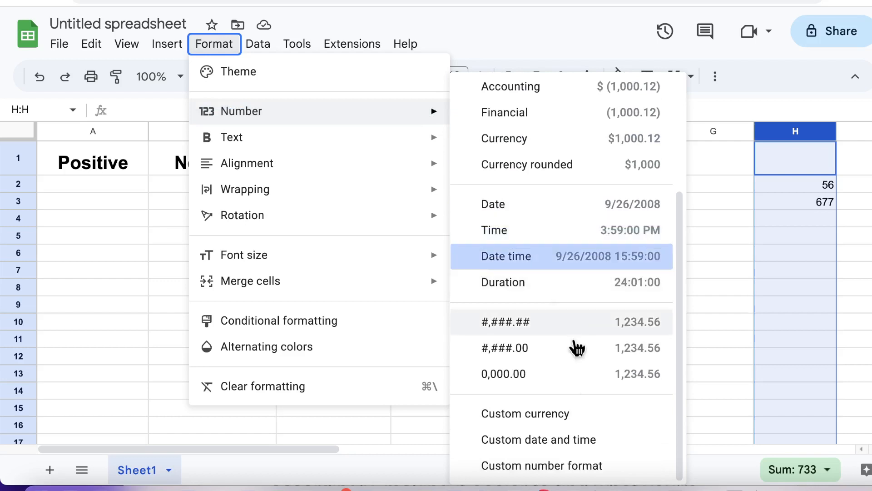
Open the Custom number formats dialog for column H, review the presets, and edit the #,###.## code.
left_click(548, 468)
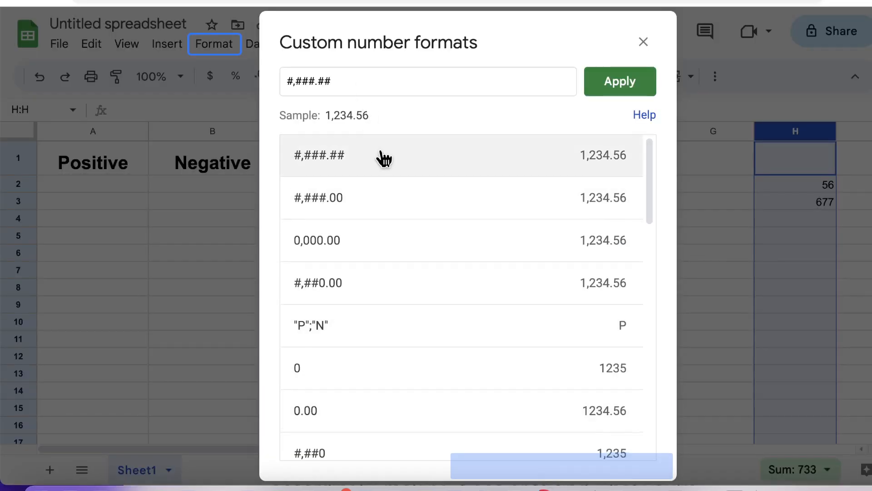
scroll(381, 157, "down", 4)
scroll(381, 272, "down", 12)
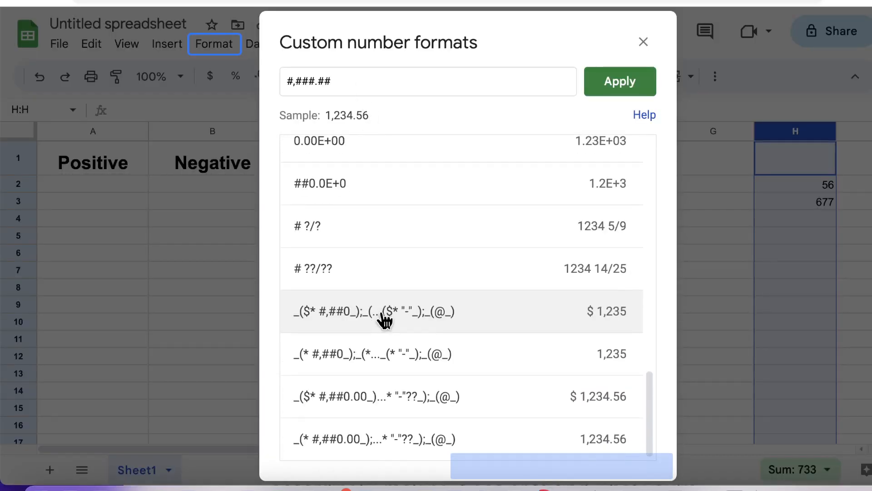
scroll(385, 320, "up", 15)
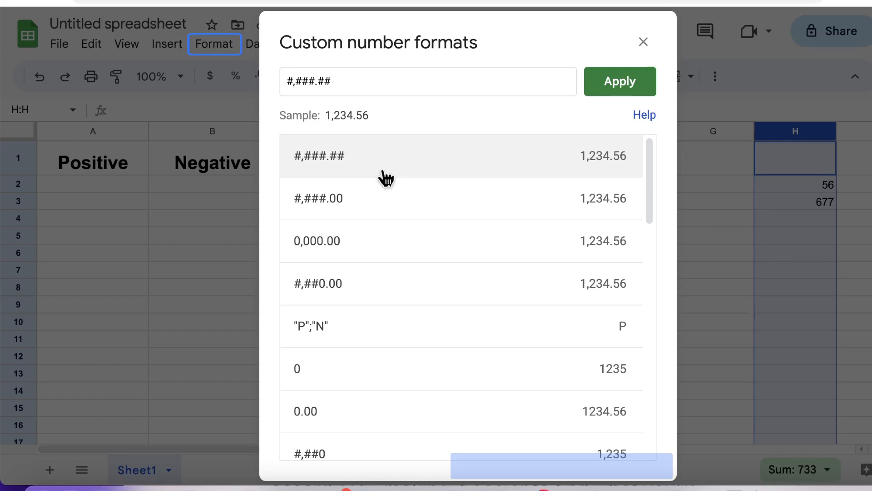
scroll(383, 195, "down", 5)
scroll(383, 229, "down", 10)
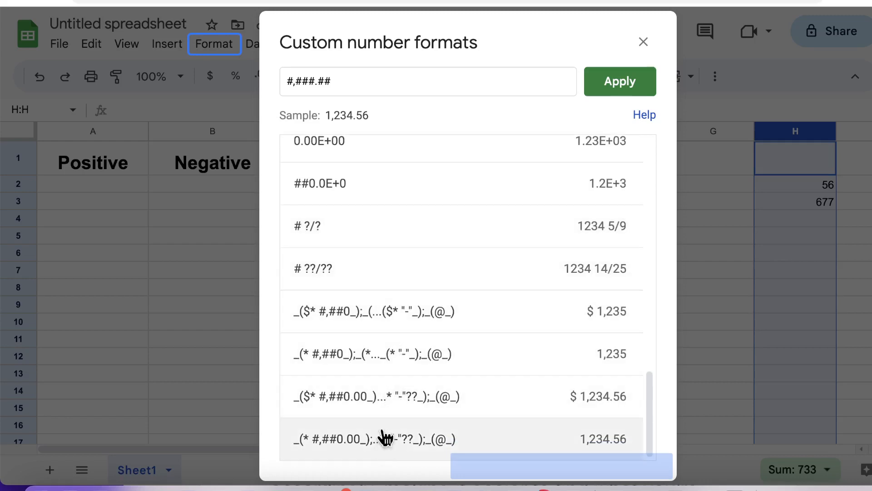
scroll(380, 300, "up", 8)
scroll(368, 223, "up", 6)
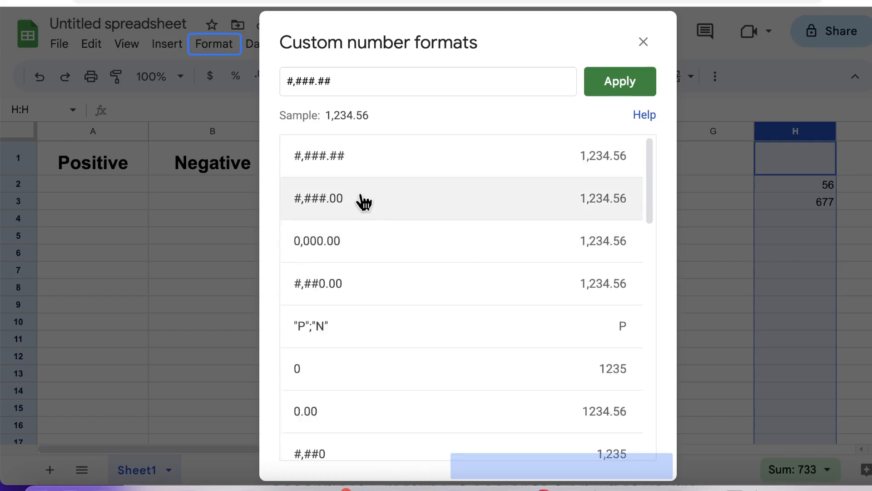
scroll(361, 200, "down", 10)
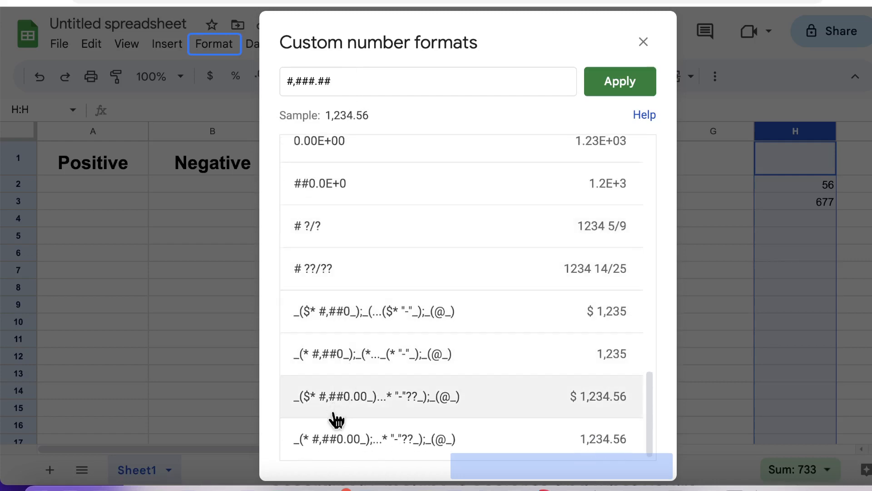
scroll(318, 317, "up", 5)
scroll(314, 228, "up", 6)
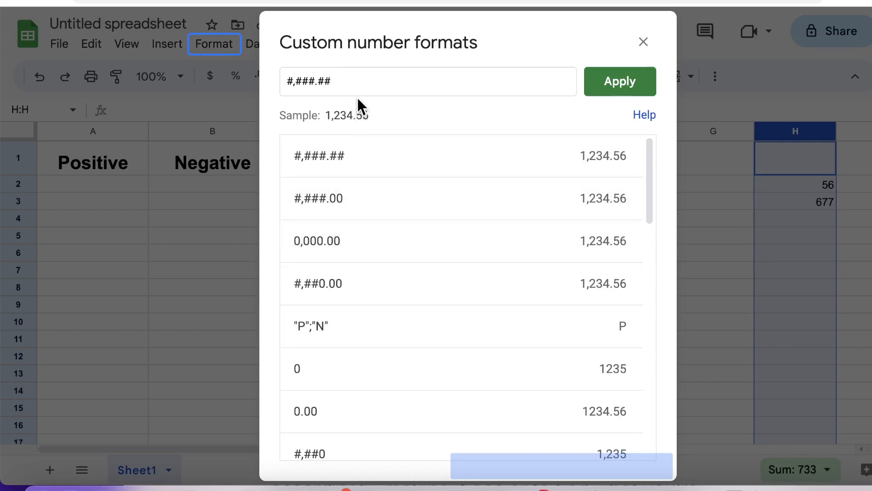
left_click(354, 82)
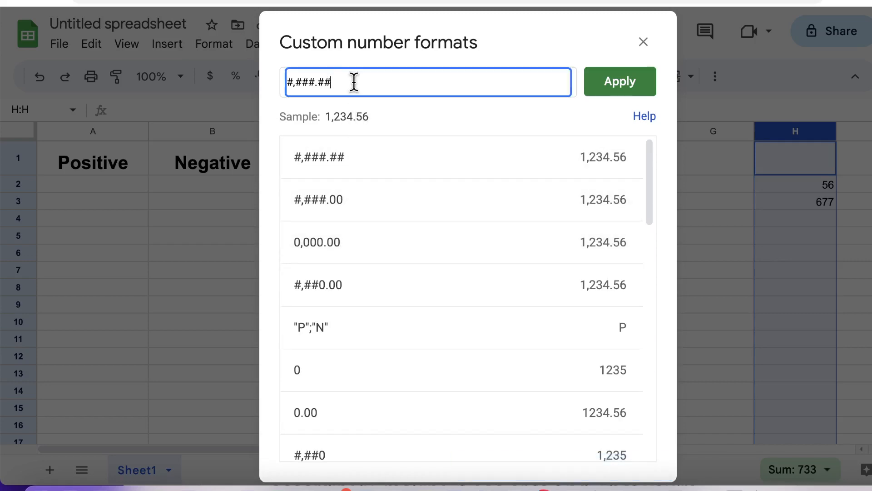
Replace #,###.## with ;; to create empty positive, negative and zero sections.
key("BackSpace")
key("BackSpace")
key("BackSpace")
key("BackSpace")
key("BackSpace")
key("BackSpace")
key("BackSpace")
key("BackSpace")
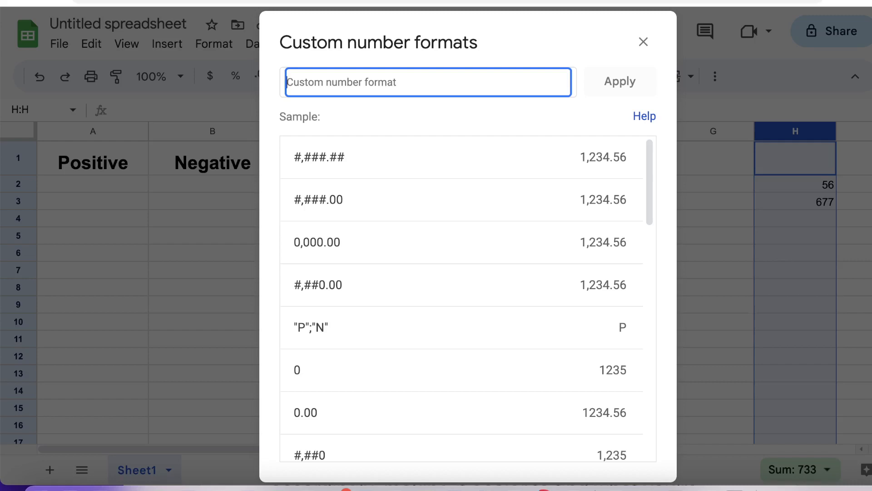
type(";")
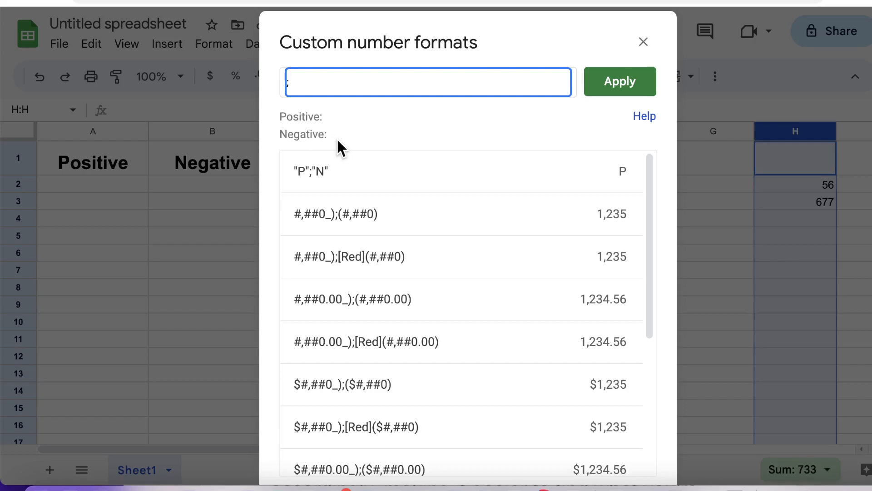
type(";")
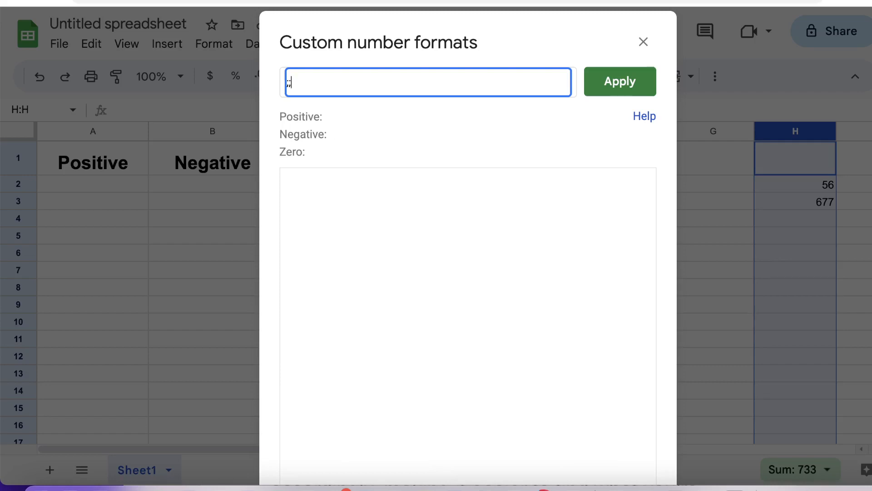
Add a third semicolon so the format code gains a text section.
type(";")
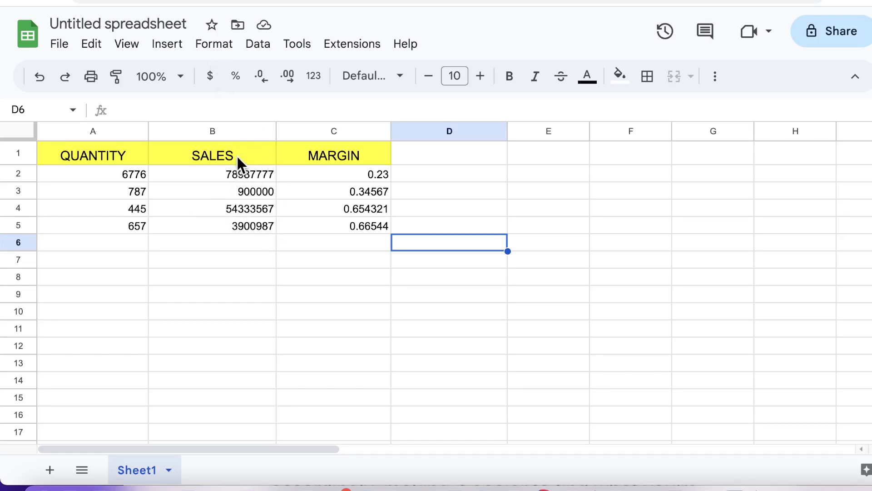
Format SALES column B as dollar currency with two decimals, e.g. $78,987,777.00.
left_click(241, 130)
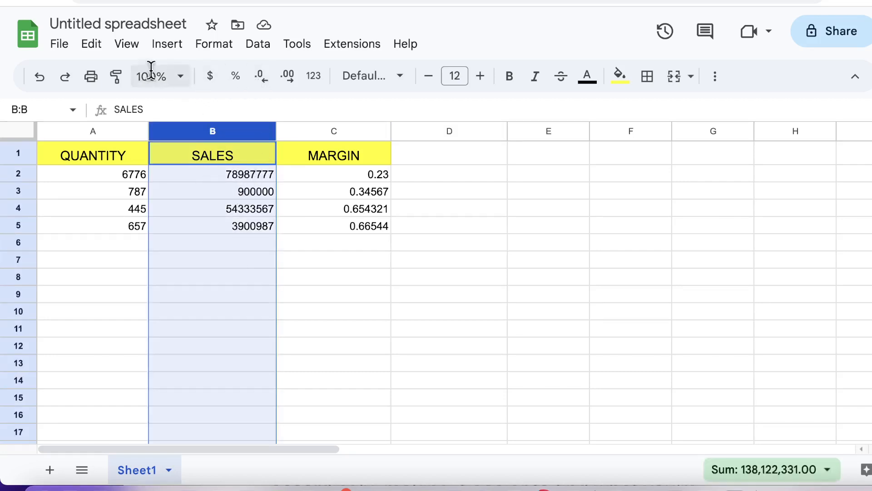
left_click(212, 80)
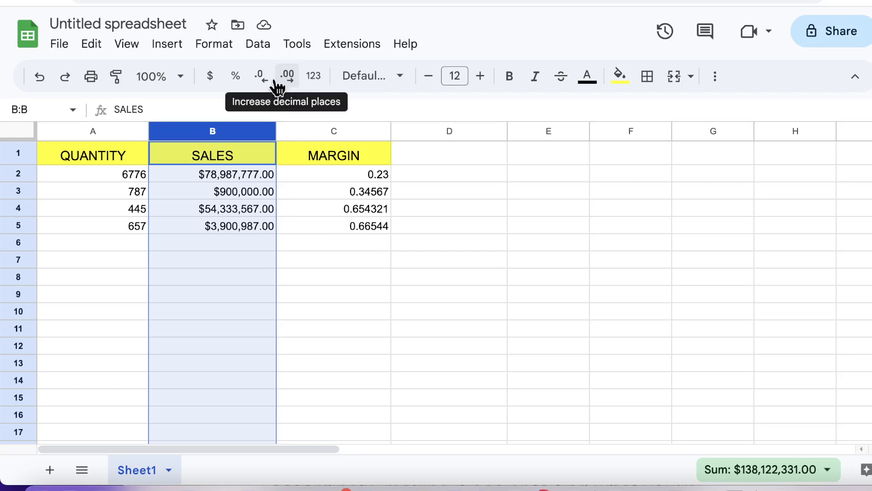
Enter 7 in C6 and 8 in C7 below the MARGIN figures.
left_click(353, 233)
left_click(356, 237)
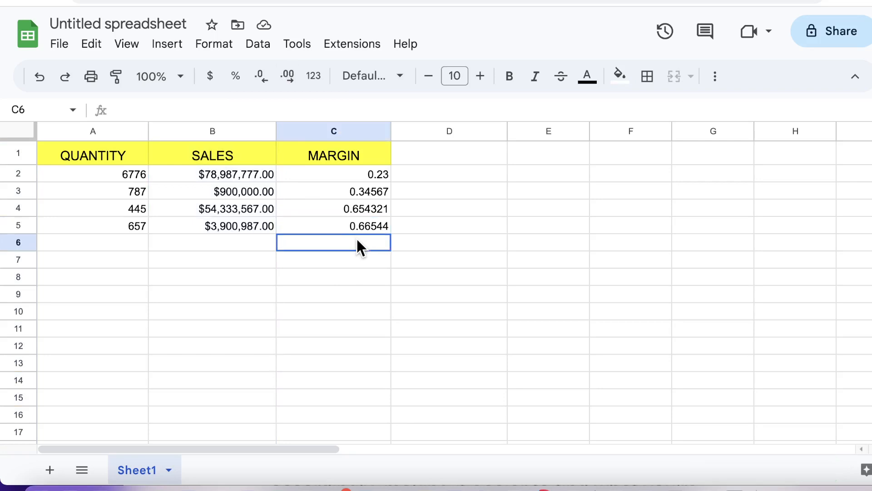
type("7")
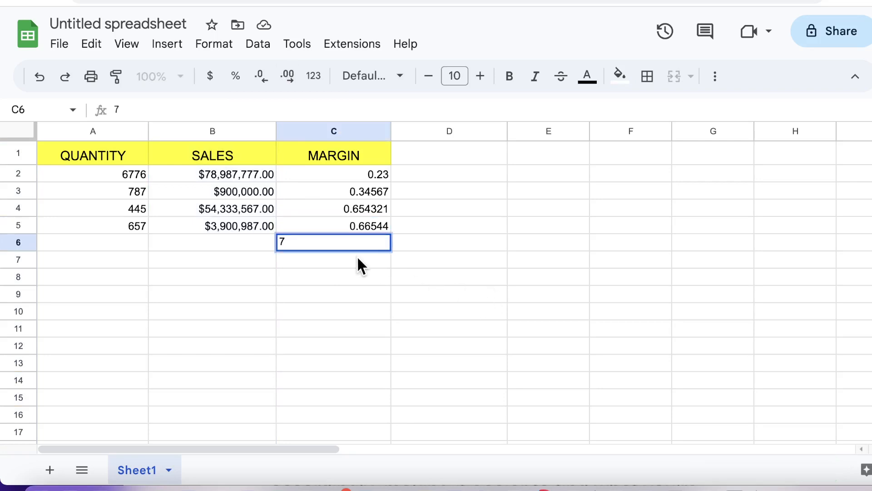
left_click(356, 255)
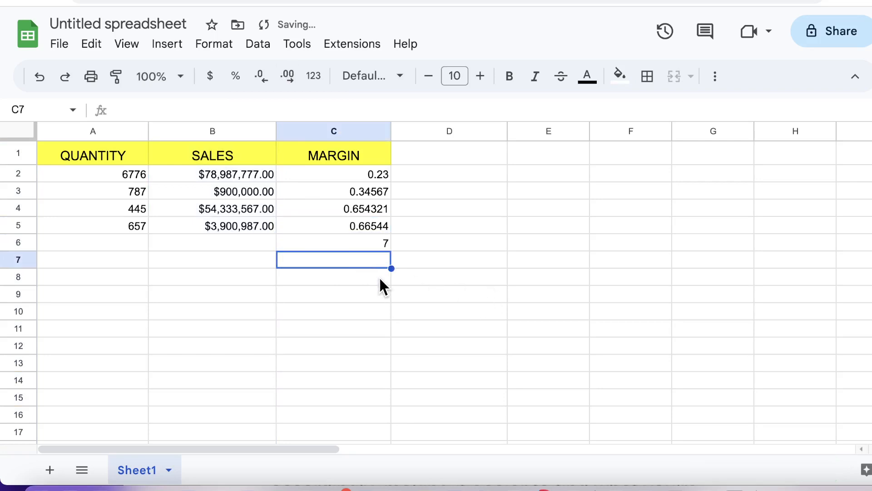
type("8")
left_click(430, 217)
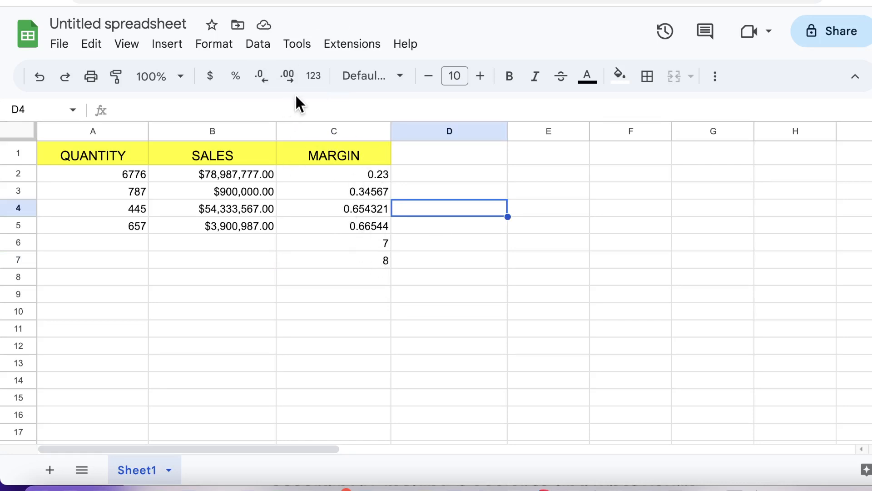
Select MARGIN column C and reduce its decimals step by step down to whole numbers.
left_click(346, 131)
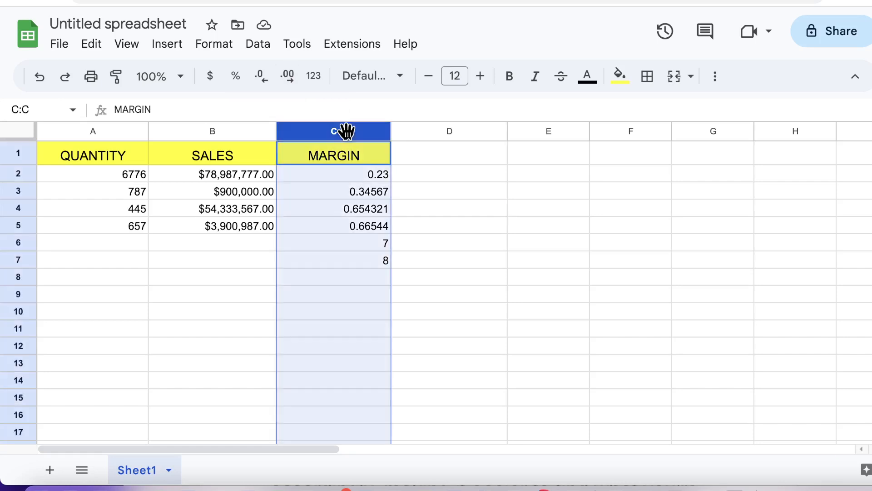
left_click(288, 75)
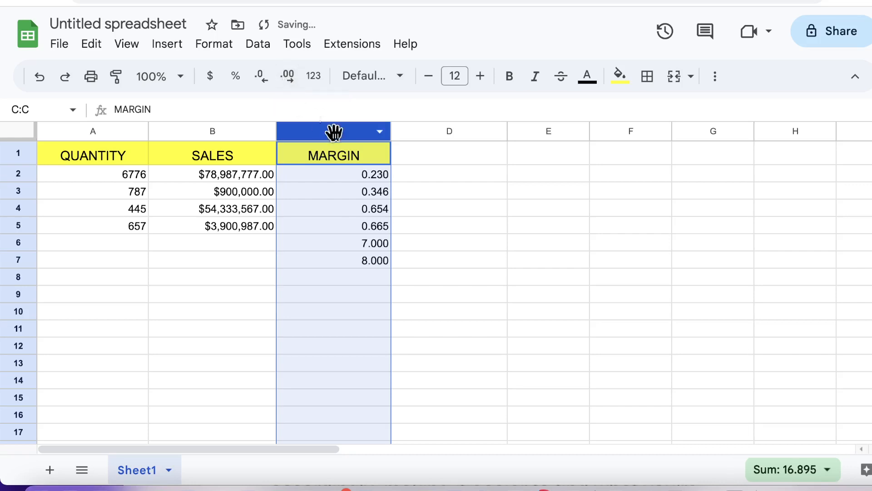
left_click(261, 78)
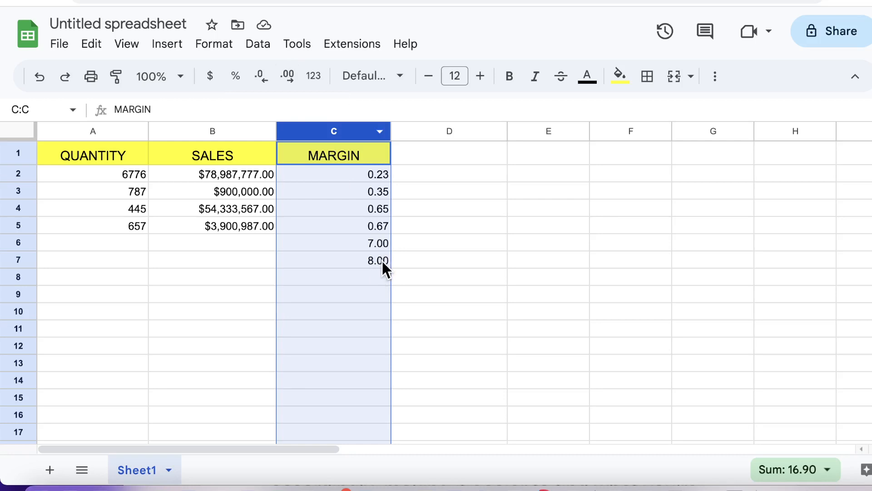
left_click(261, 76)
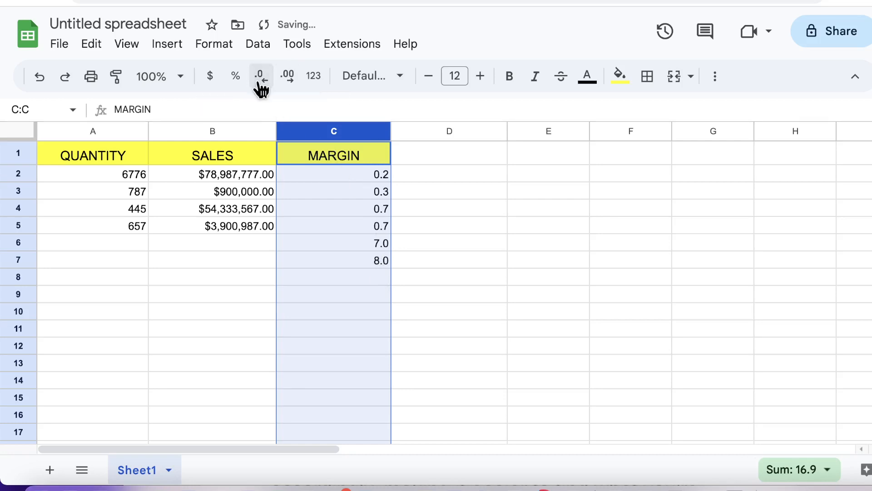
left_click(260, 83)
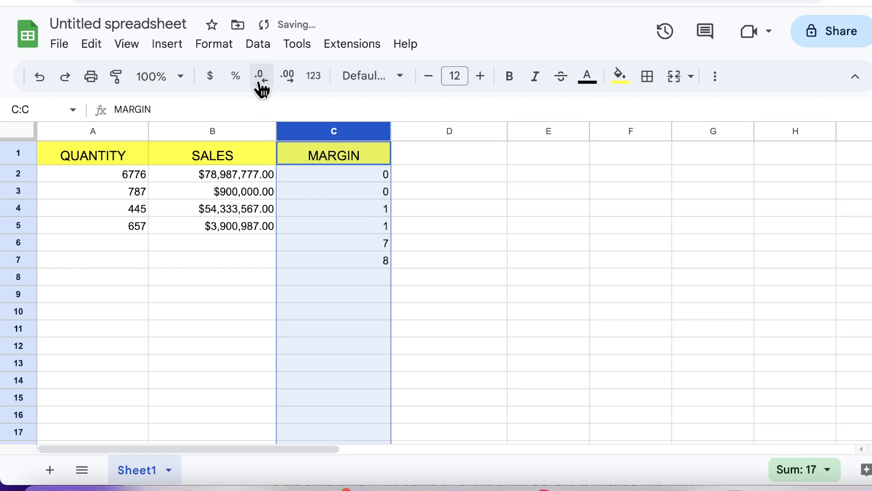
Increase the MARGIN decimals until values show eight places, like 0.23000000.
left_click(290, 77)
left_click(291, 78)
left_click(291, 79)
left_click(290, 77)
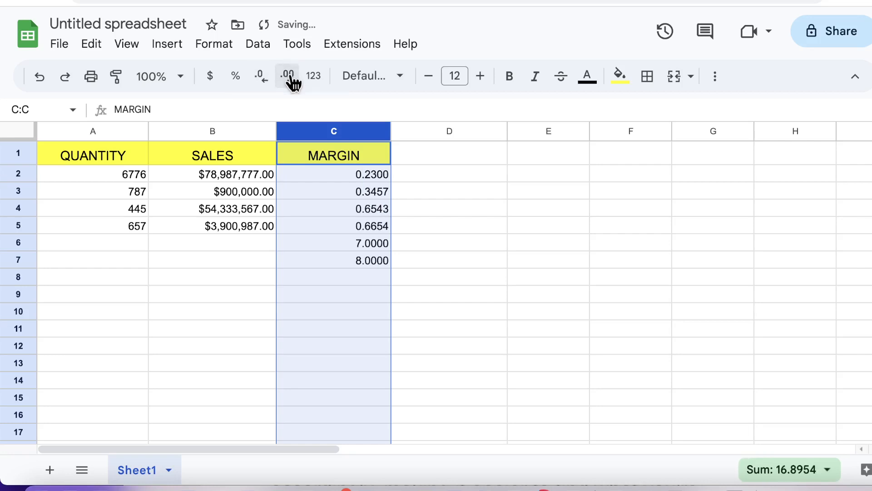
left_click(289, 77)
left_click(290, 77)
left_click(289, 78)
left_click(290, 77)
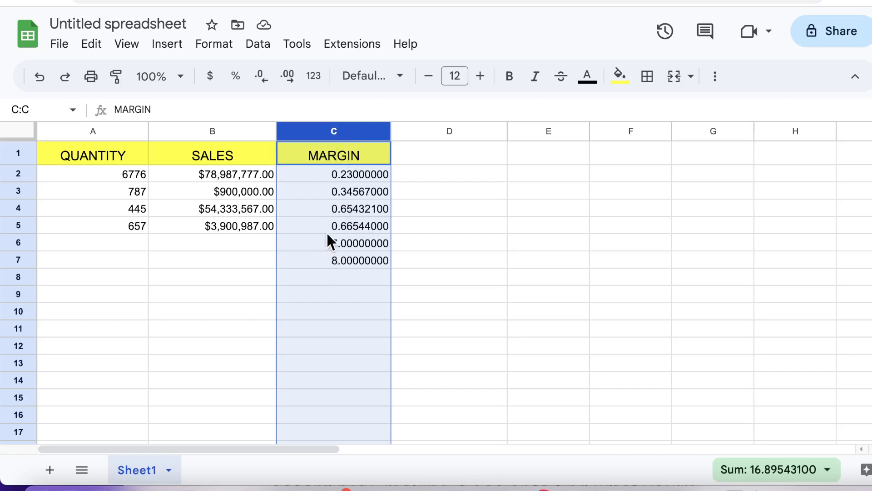
Show MARGIN as two-decimal percentages (23.00%, 800.00%) and change the A4 quantity to 44533.
left_click(239, 86)
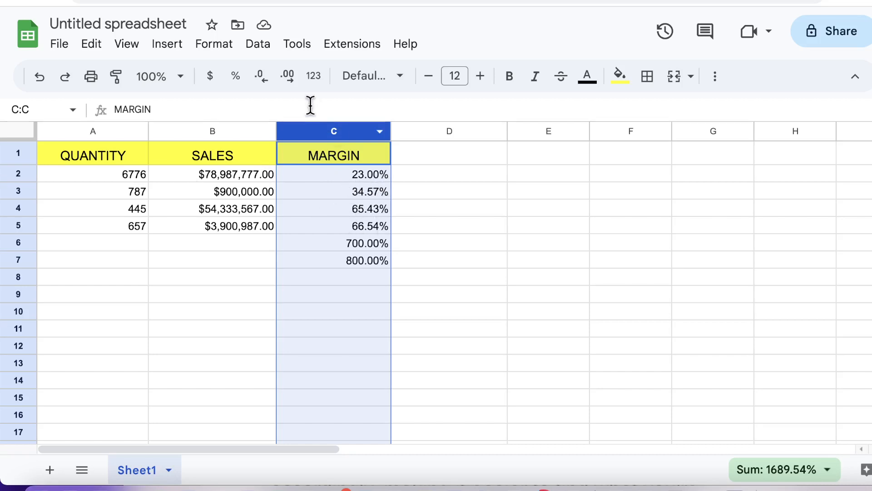
left_click(293, 83)
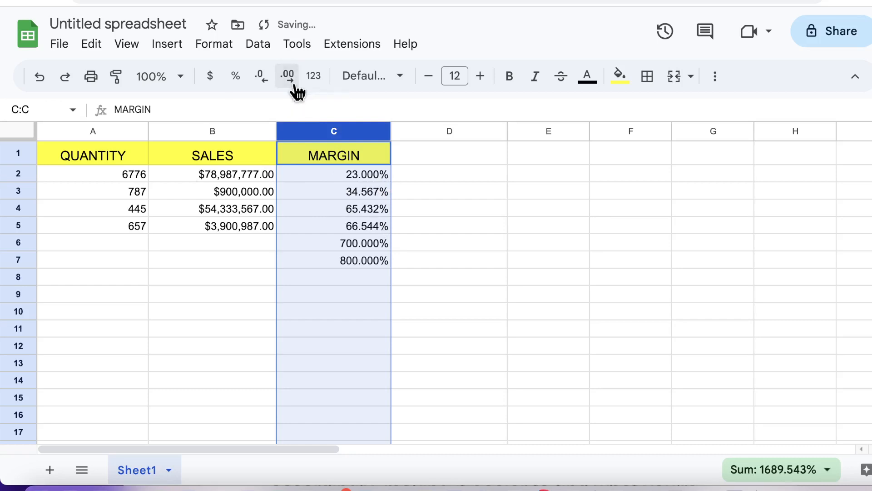
left_click(294, 87)
left_click(268, 87)
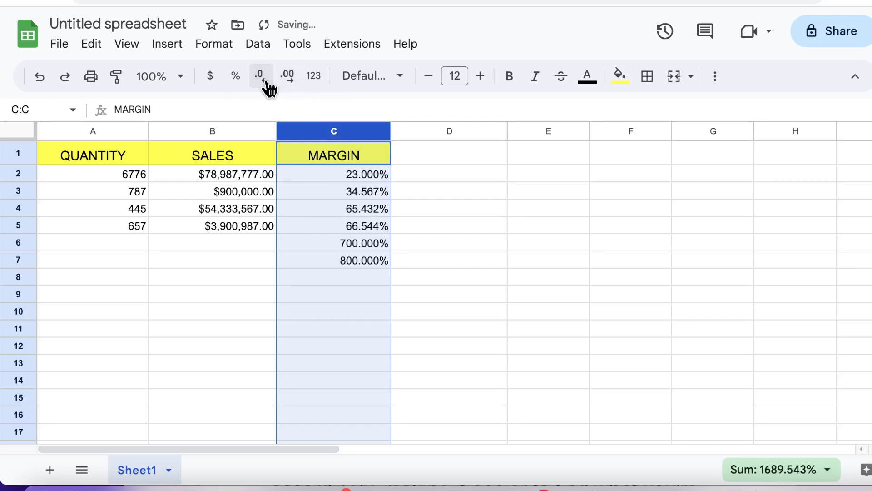
left_click(268, 86)
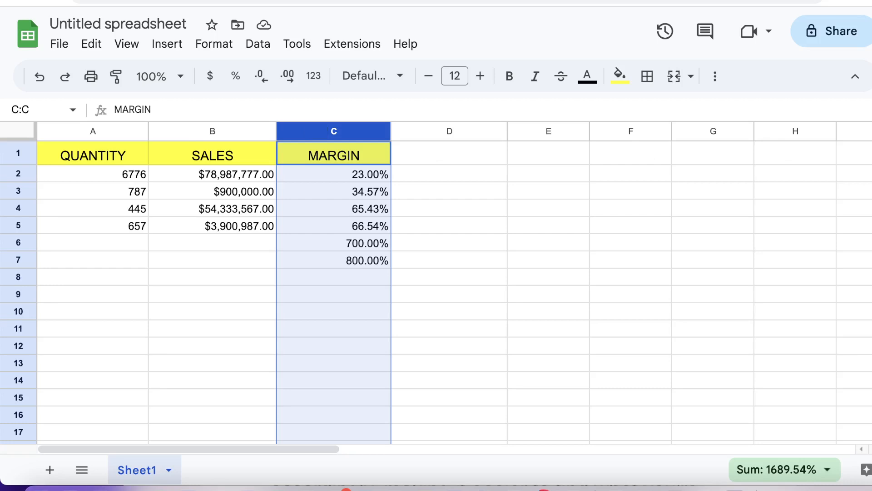
left_click(549, 293)
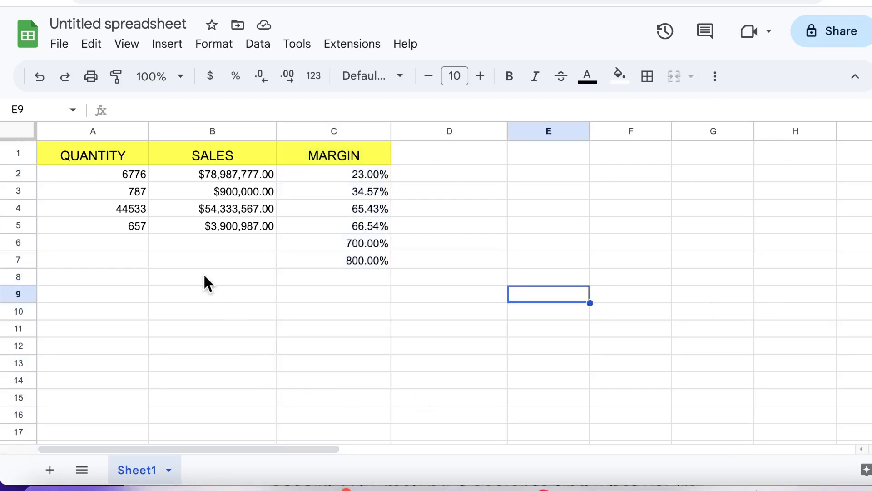
Select QUANTITY column A and open its Custom number formats dialog, browsing the presets.
left_click(116, 128)
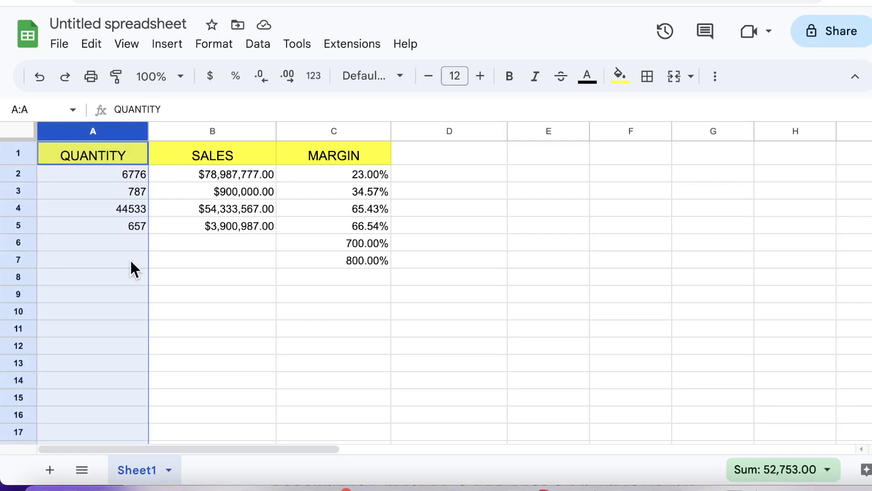
left_click(210, 45)
mouse_move(244, 120)
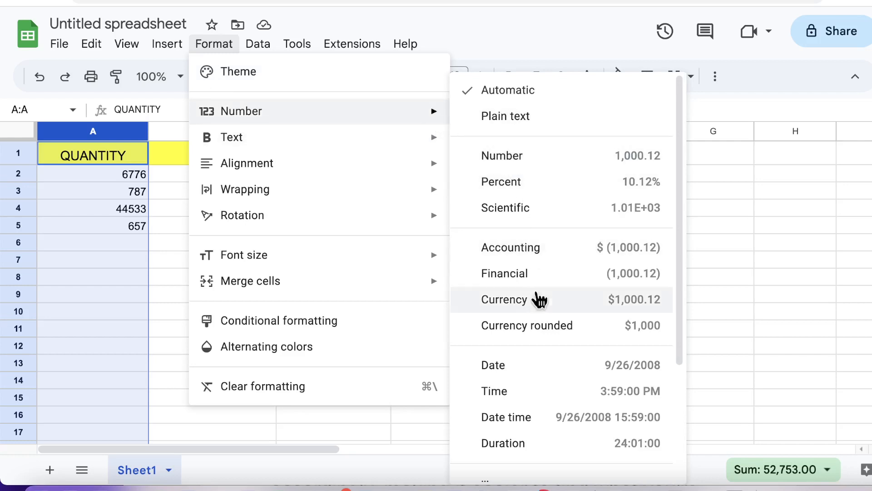
scroll(543, 309, "down", 3)
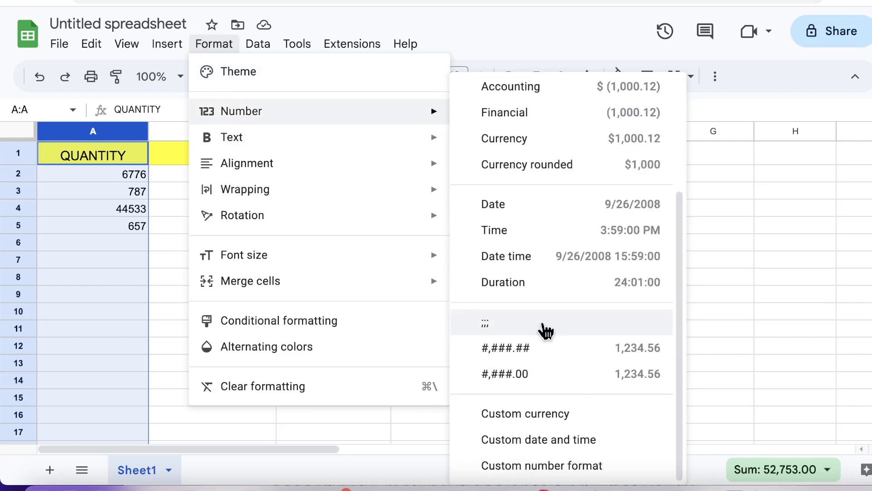
left_click(577, 468)
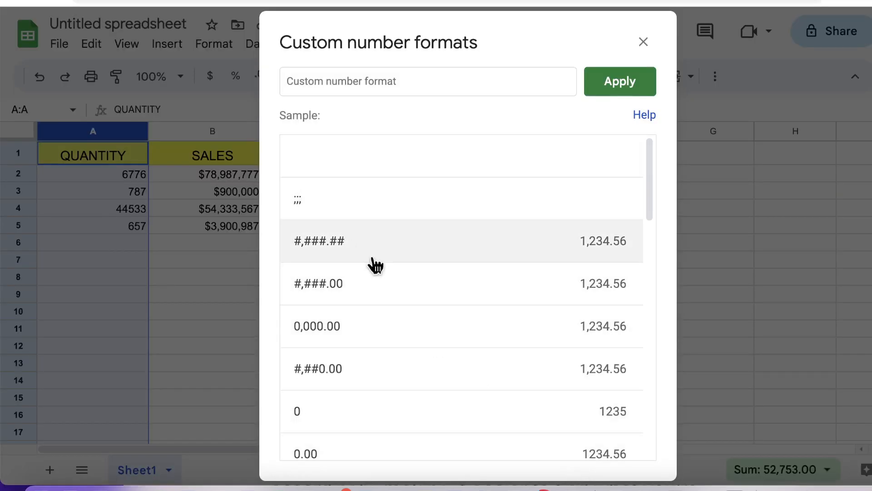
scroll(386, 266, "down", 10)
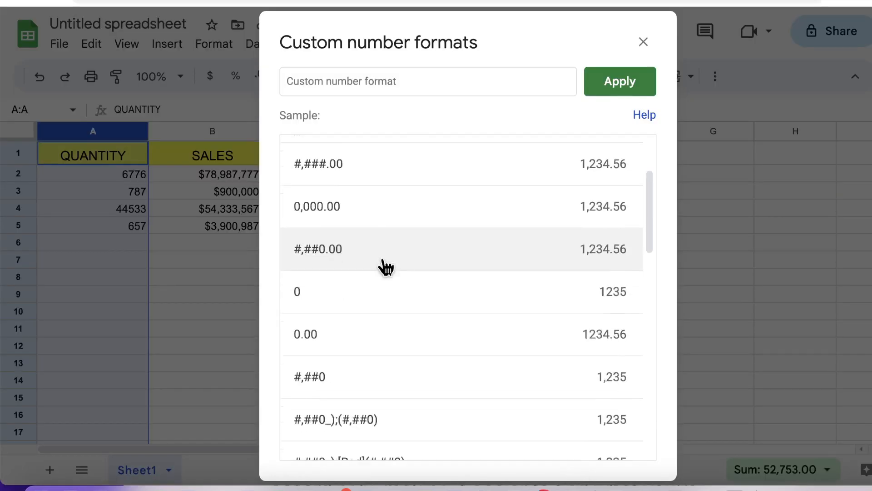
scroll(388, 273, "down", 8)
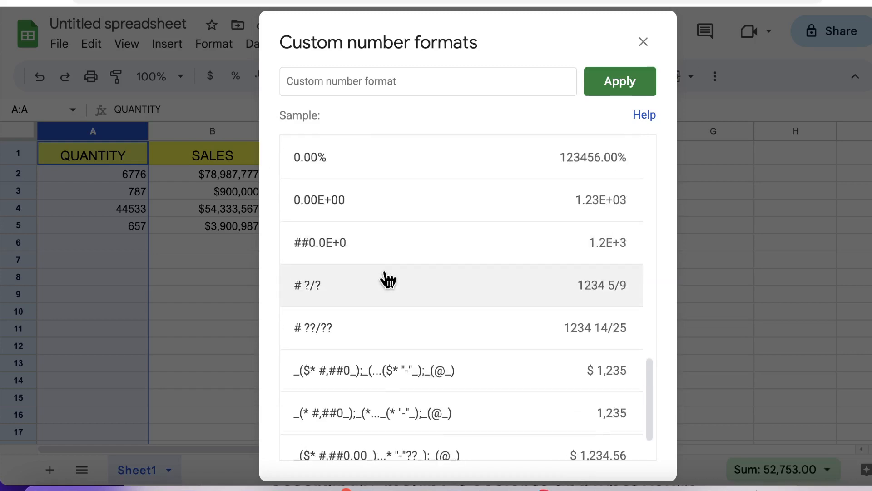
scroll(427, 359, "up", 10)
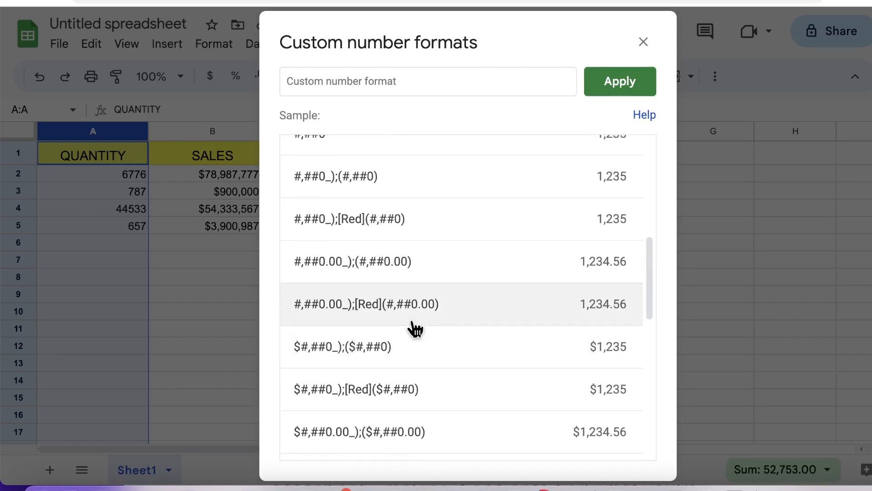
scroll(414, 327, "up", 3)
scroll(409, 318, "up", 3)
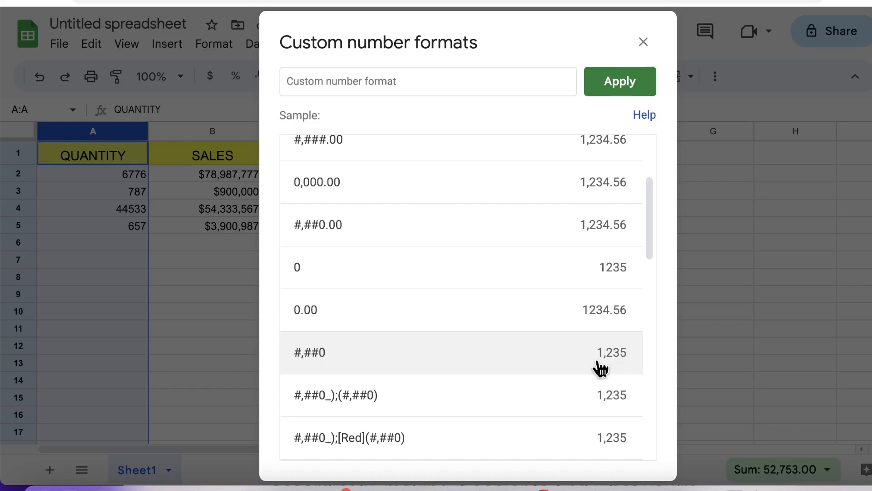
Apply the #,##0 format so quantities show as 6,776 and 44,533.
left_click(535, 366)
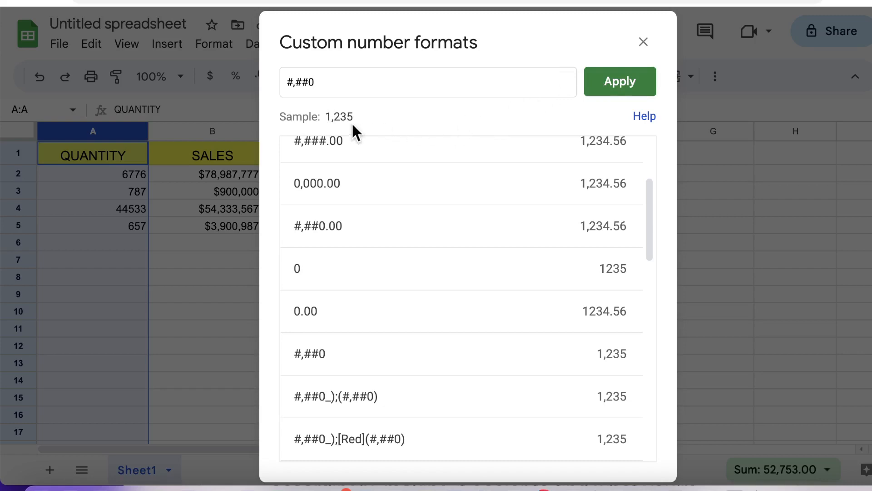
left_click(604, 89)
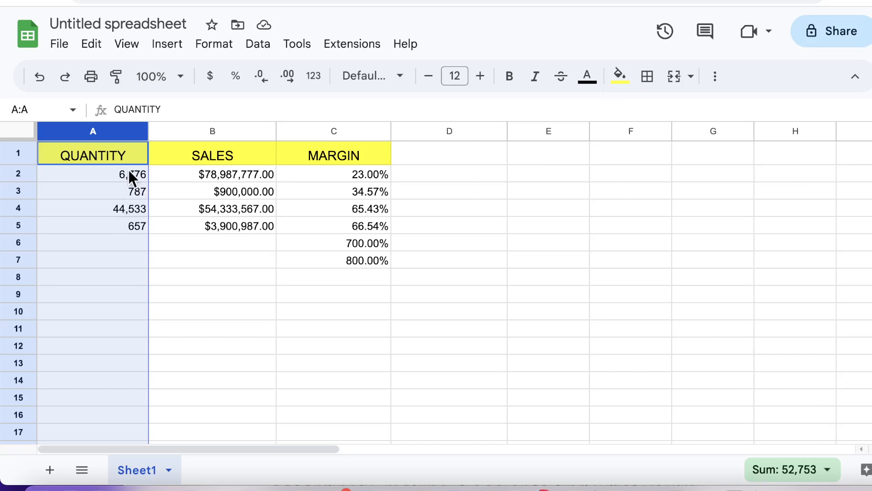
left_click(119, 191)
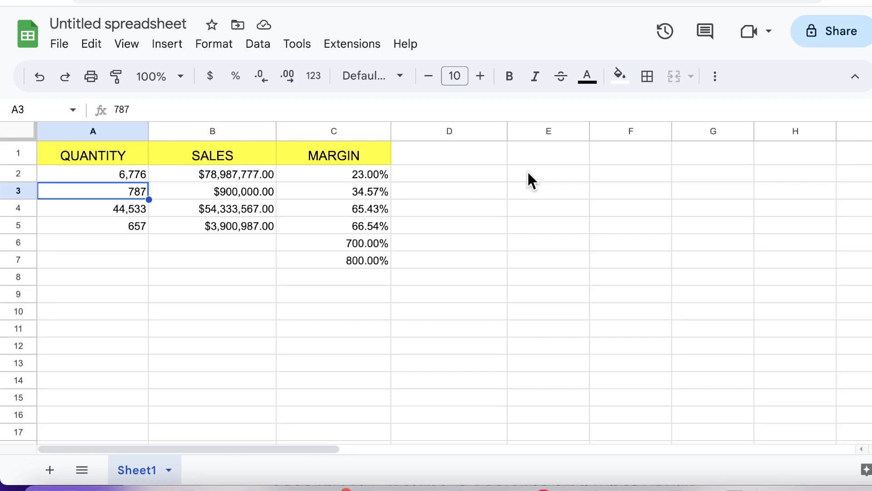
Enter 9 in E2 and 5 in E3, then select E2:E3.
left_click(527, 172)
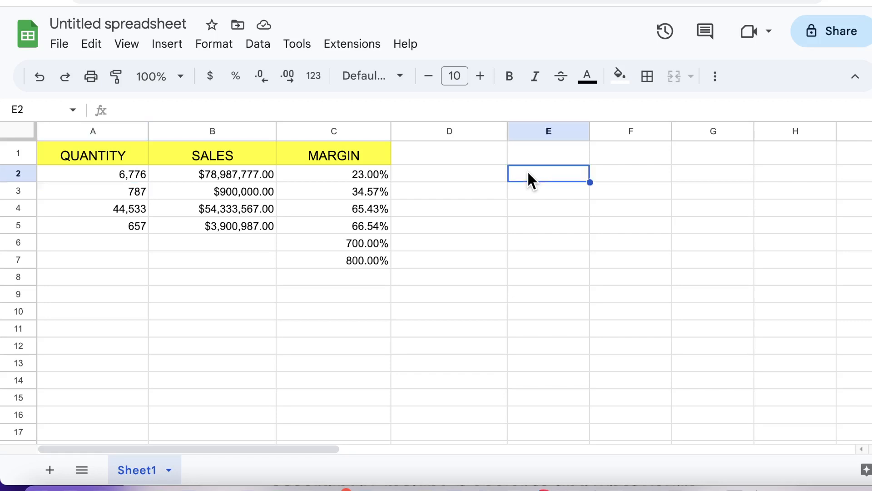
type("0")
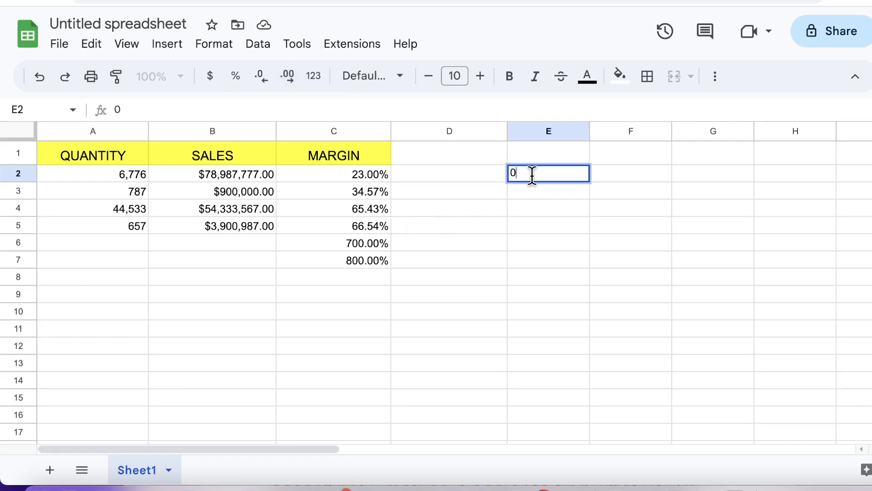
key("BackSpace")
type("99")
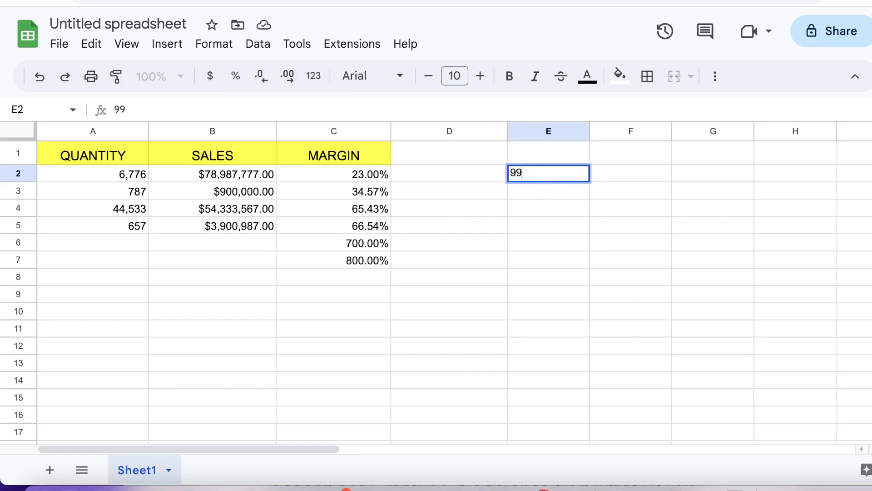
key("BackSpace")
key("Return")
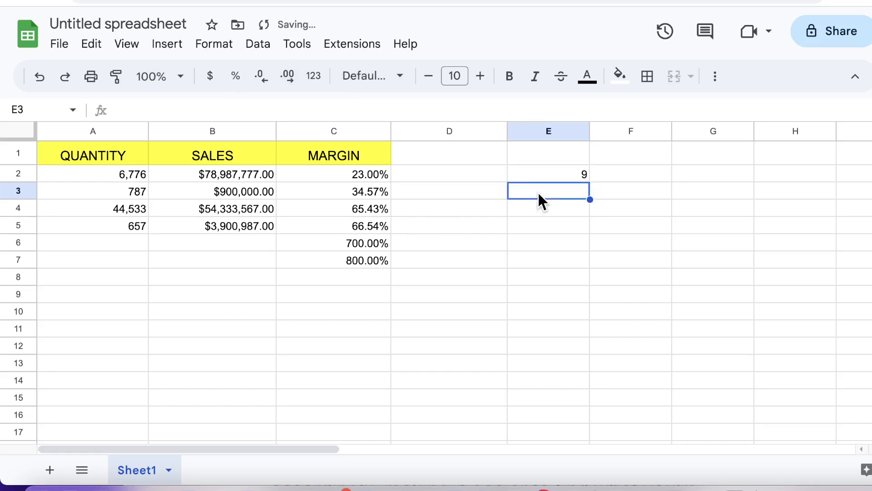
type("5")
left_click(605, 206)
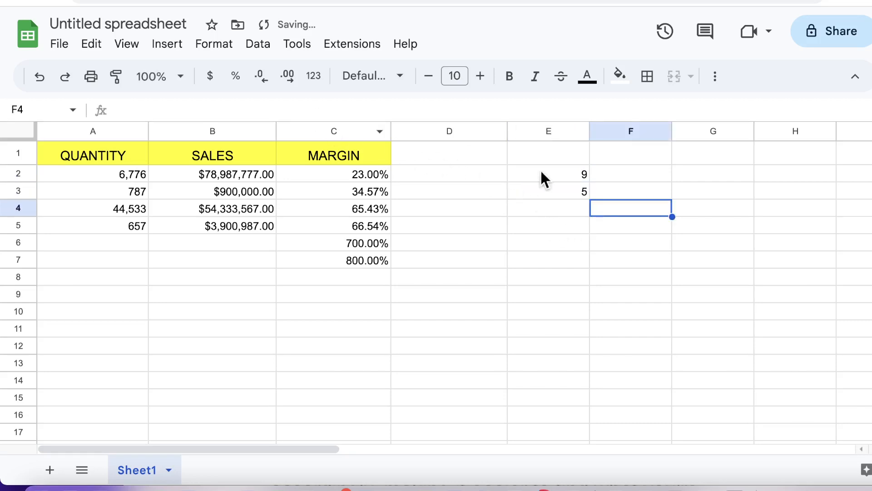
left_click_drag(557, 172, 557, 189)
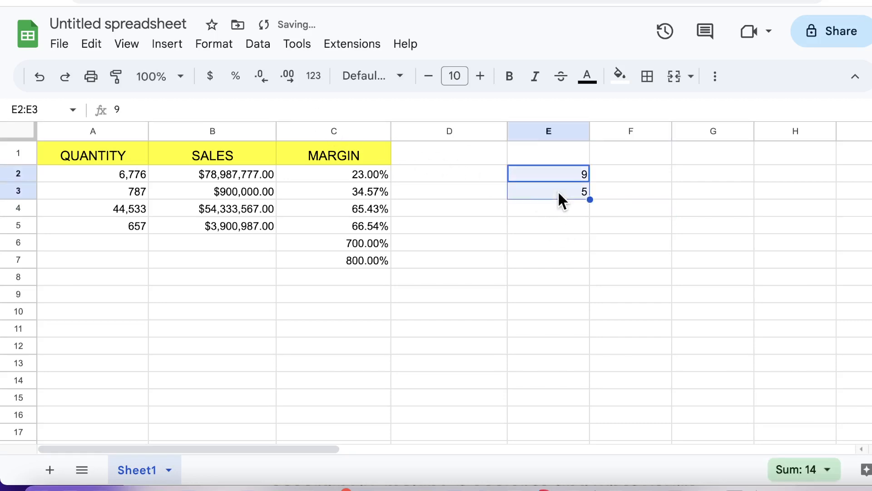
Enter 6.987656 in E4 and display E2:E4 with three decimals (9.000, 5.000, 6.988).
left_click(288, 81)
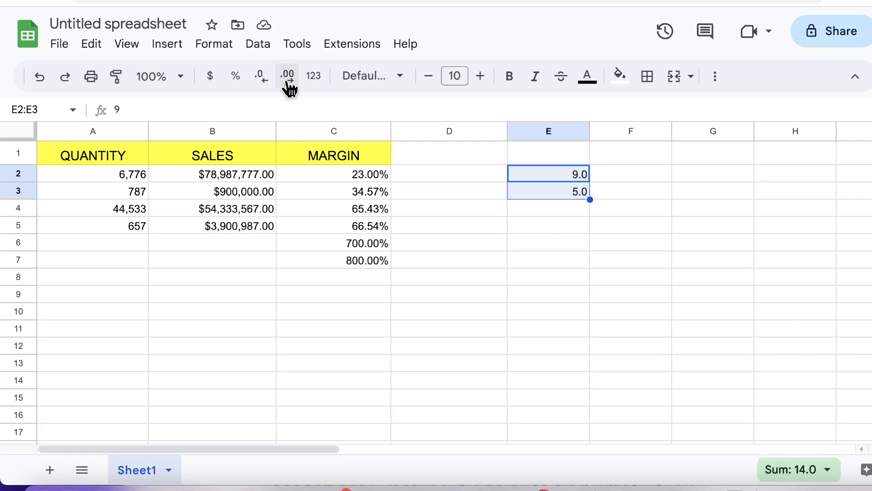
left_click(288, 82)
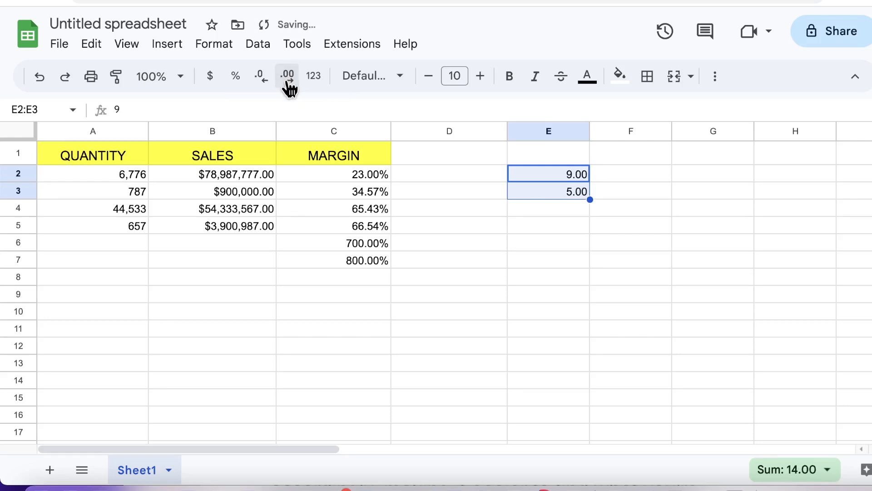
left_click(562, 209)
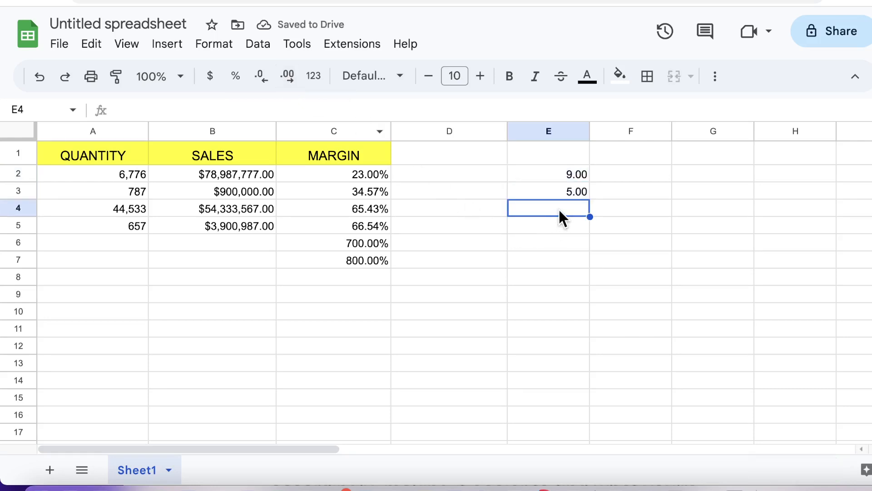
type("6")
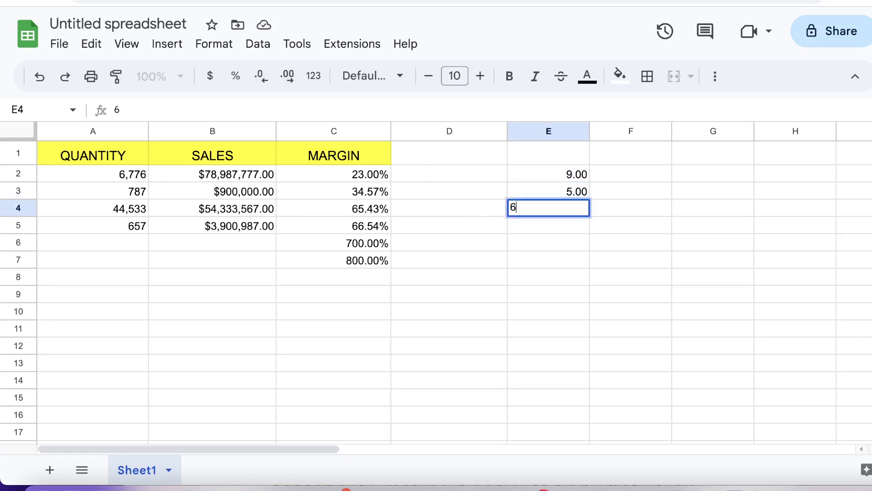
type(".987656")
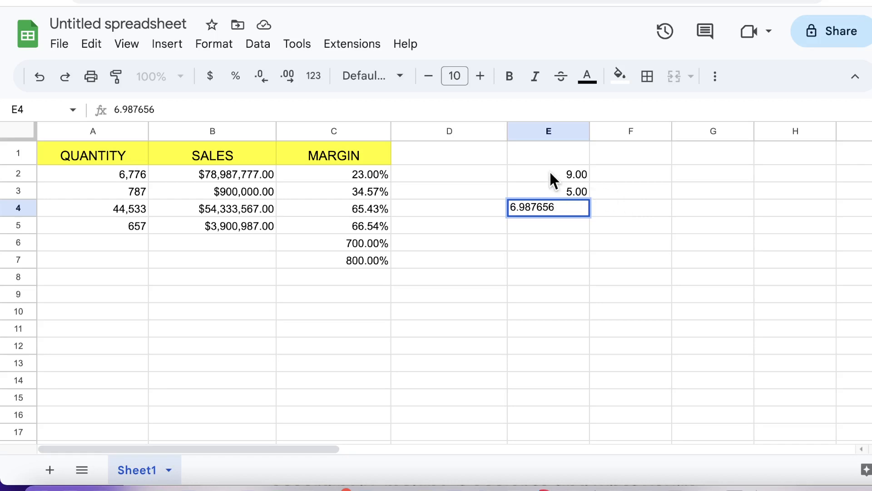
left_click_drag(551, 178, 550, 205)
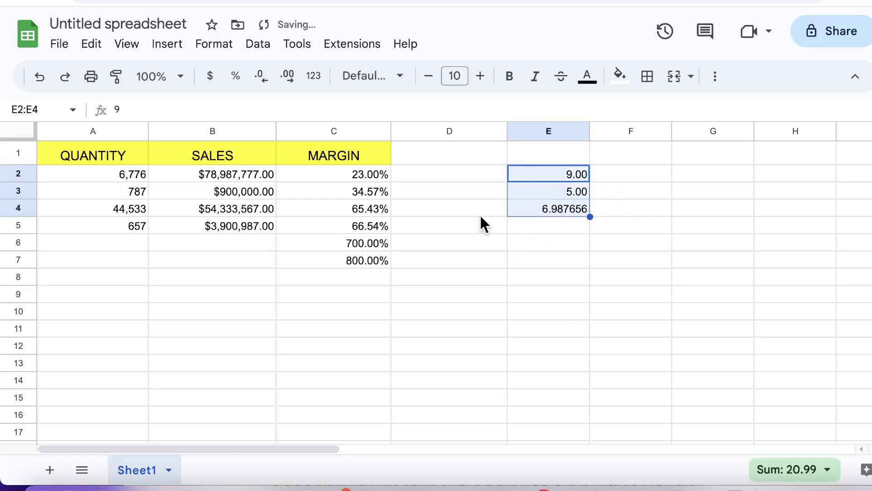
left_click(289, 83)
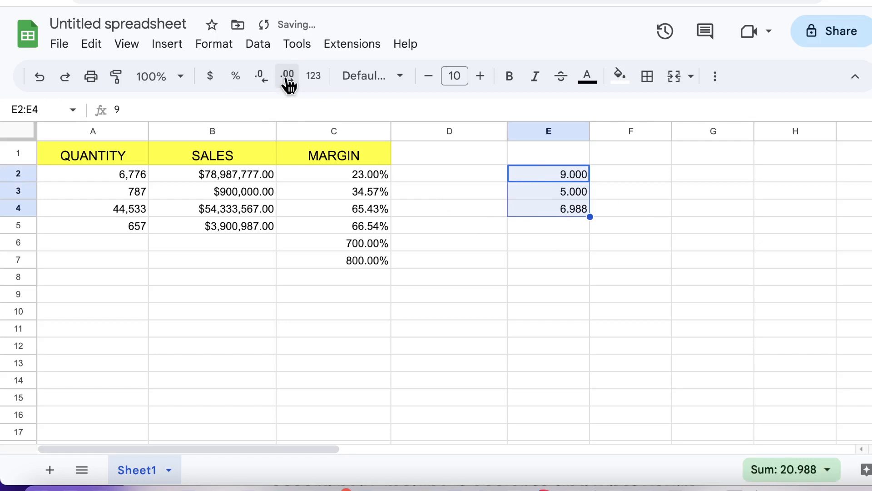
left_click(265, 82)
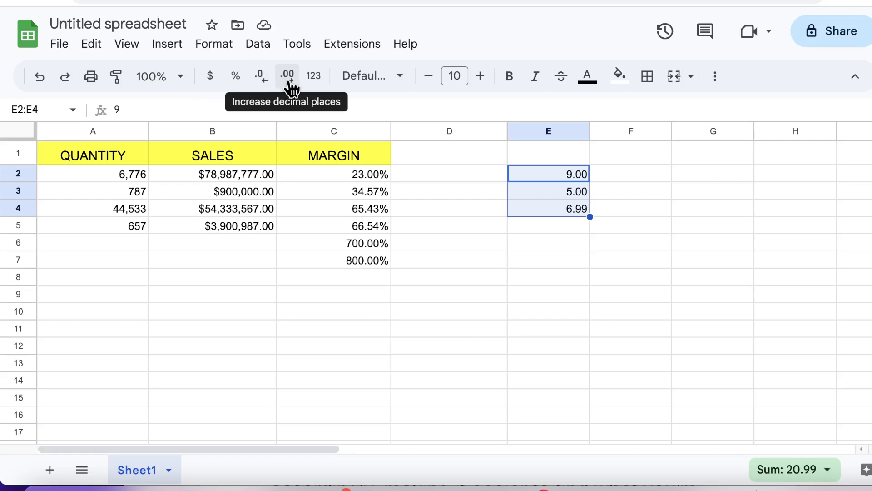
left_click(291, 86)
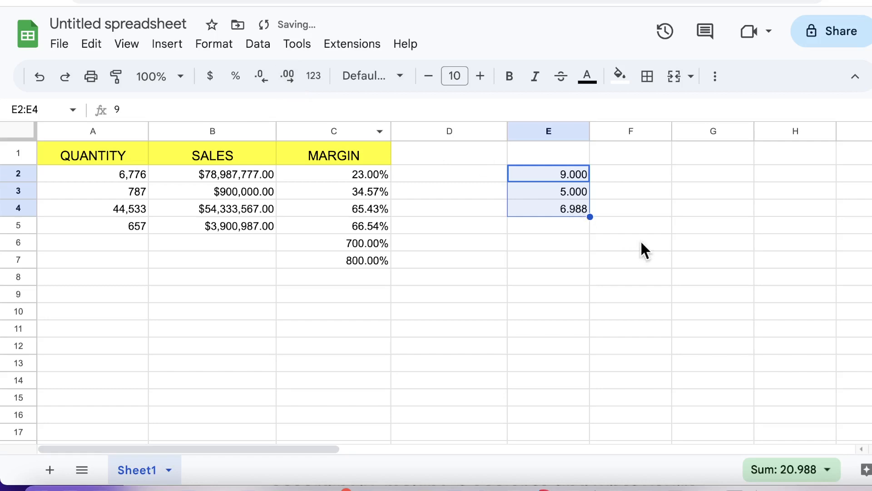
left_click(693, 184)
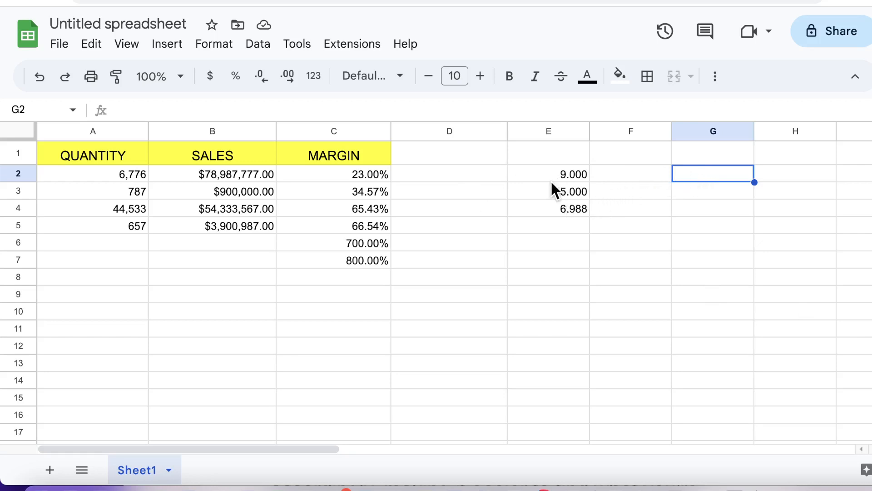
Enter 3 in G2 and select the whole of column G.
type("3")
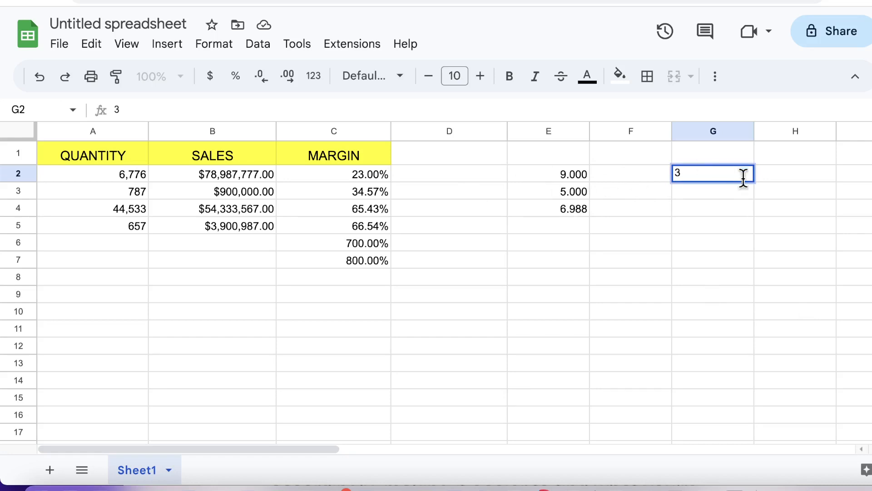
left_click(704, 207)
left_click(726, 180)
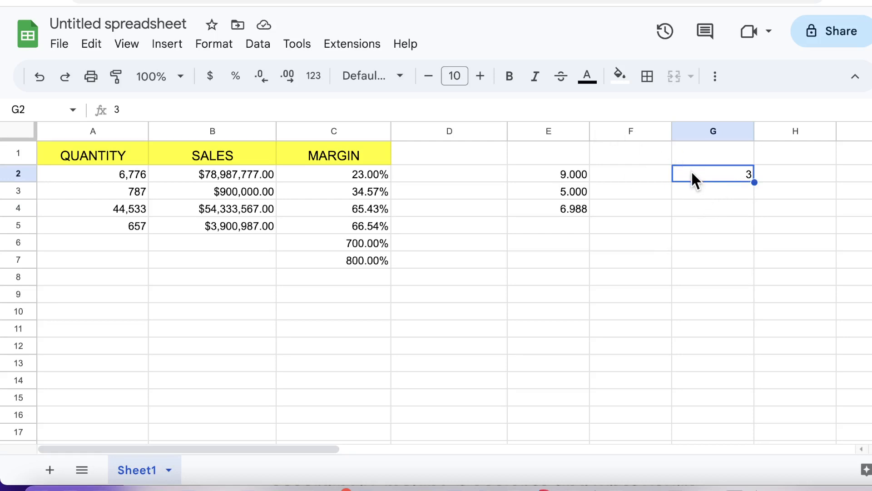
left_click(694, 132)
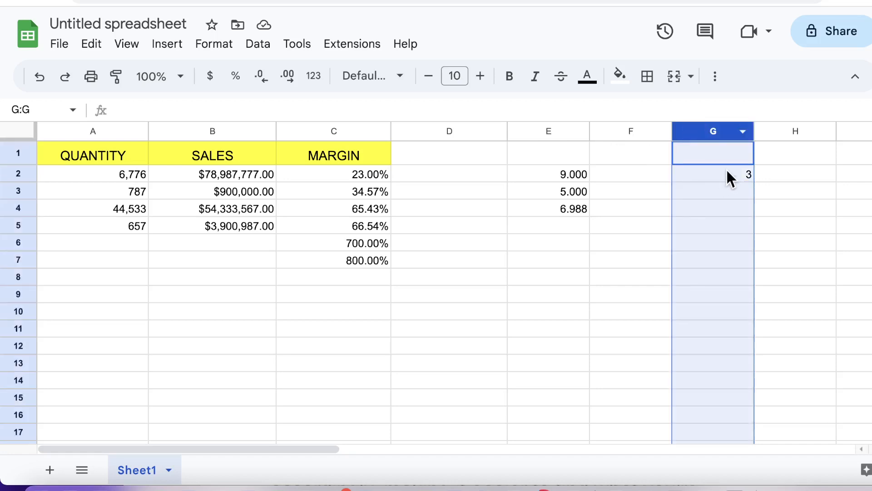
Open the Custom number format editor for column G.
left_click(211, 47)
mouse_move(263, 113)
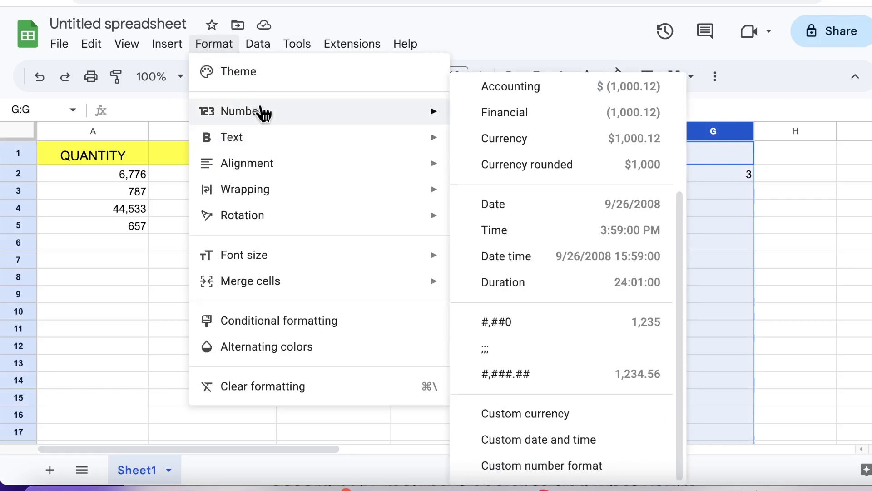
left_click(585, 472)
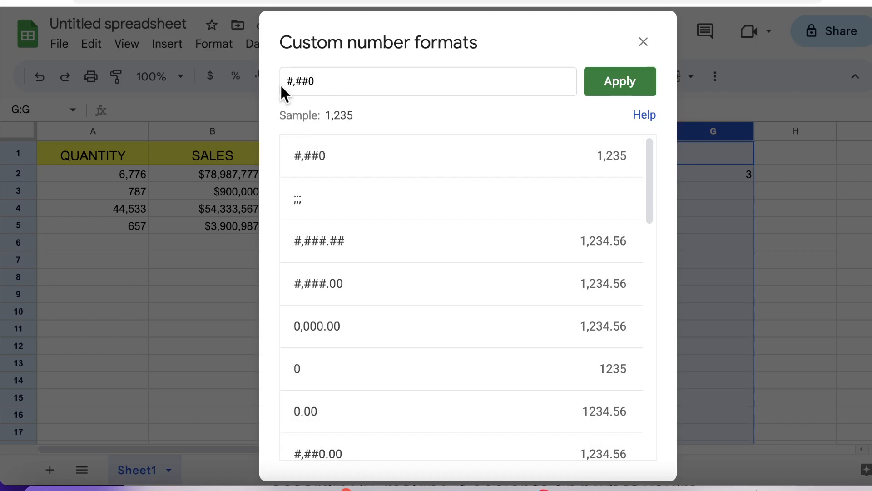
Edit the format code to 0,000.00 and apply it, so G2 shows 0,003.00.
left_click(308, 83)
key("BackSpace")
key("BackSpace")
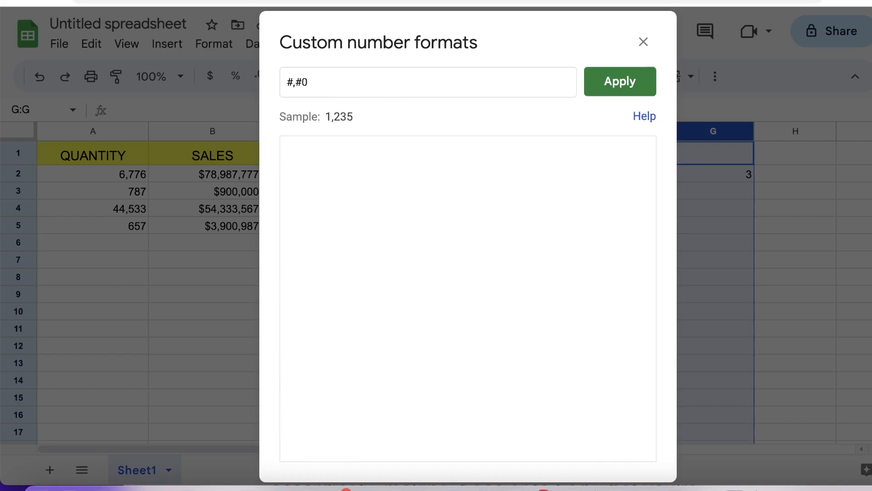
type("00")
key("Left")
key("BackSpace")
type("0")
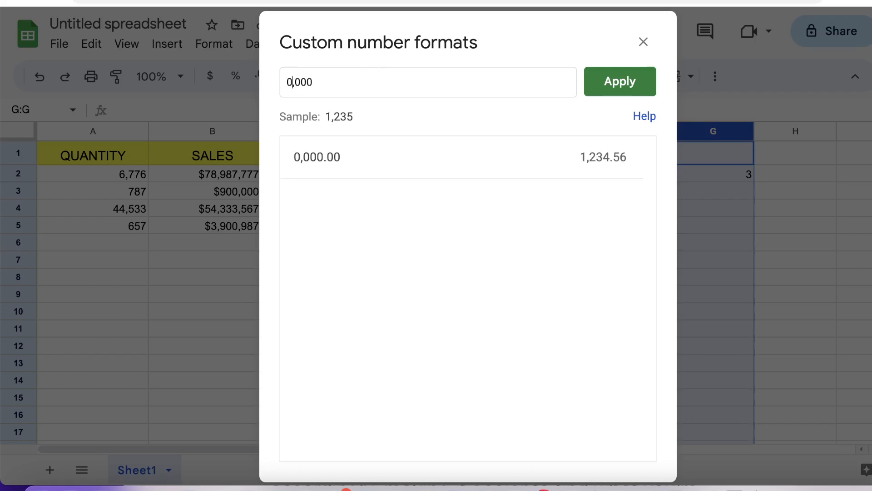
left_click(362, 80)
key("BackSpace")
type(".00")
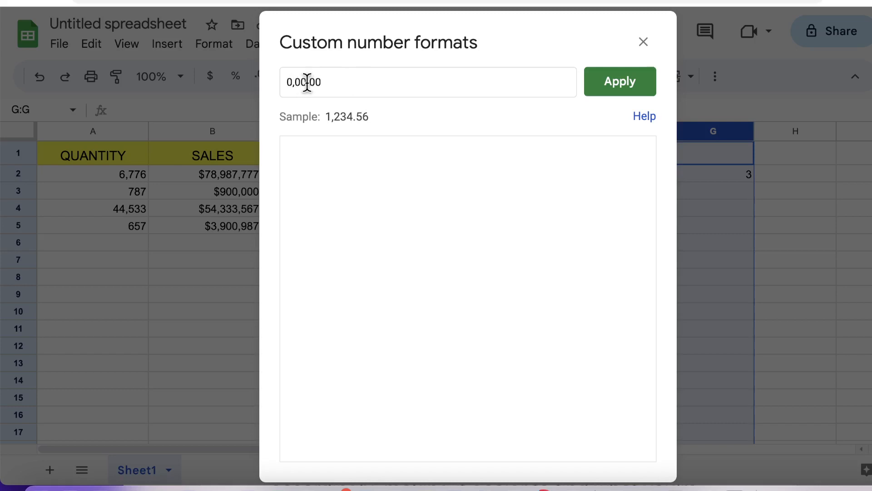
left_click(306, 84)
type("0")
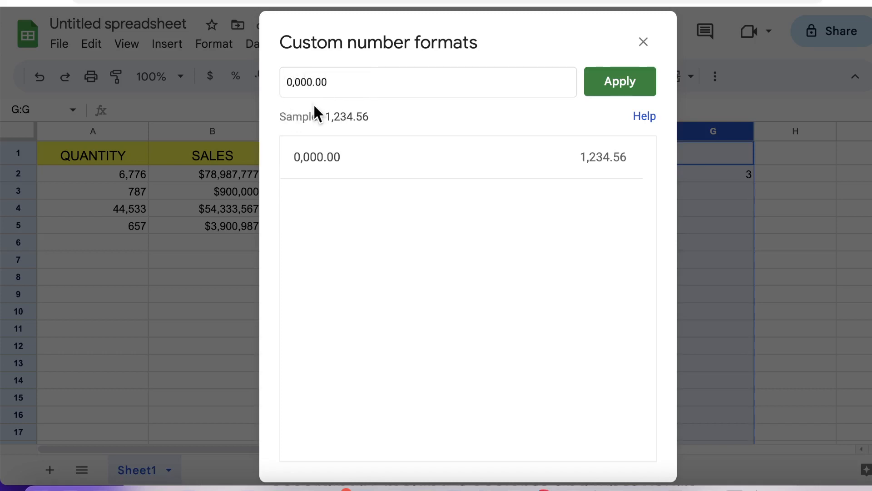
left_click(601, 88)
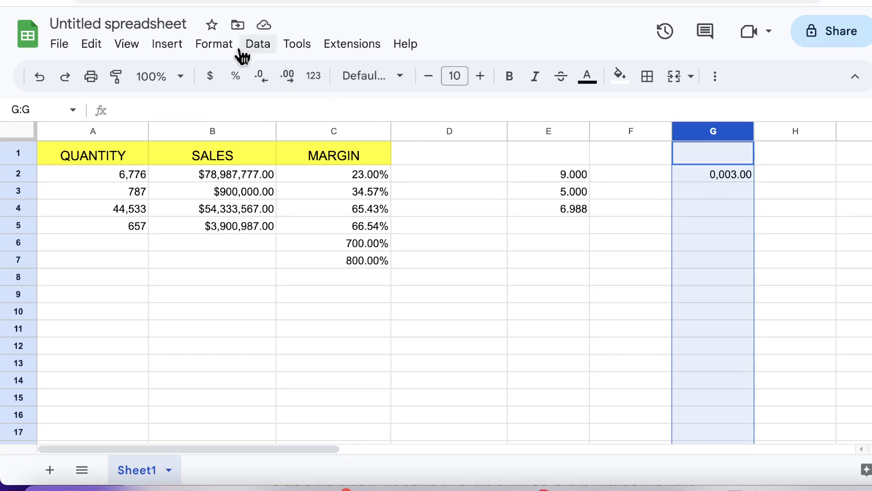
Replace column G's 0,000.00 format code with #,###.00 and apply it, showing 3.00.
left_click(223, 57)
mouse_move(305, 116)
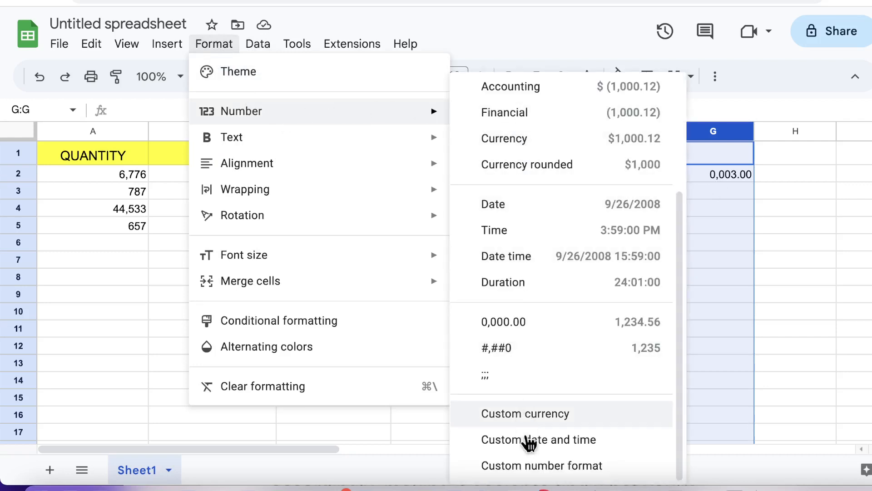
left_click(540, 466)
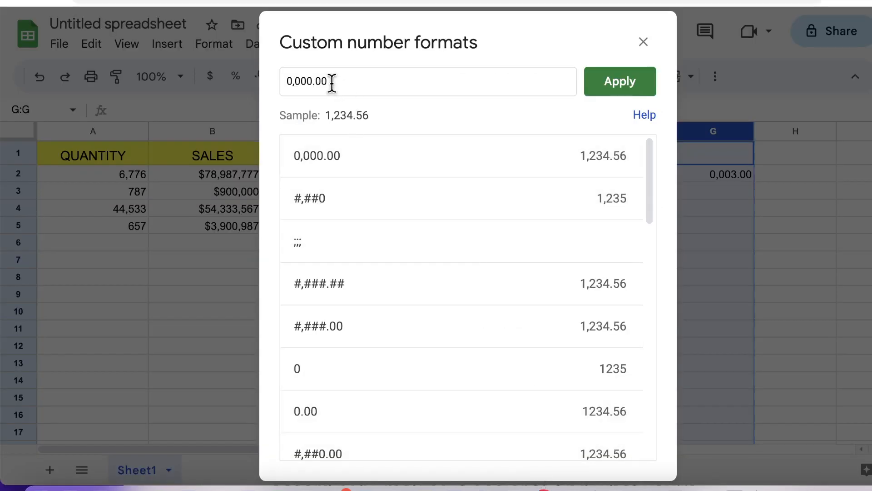
left_click(310, 81)
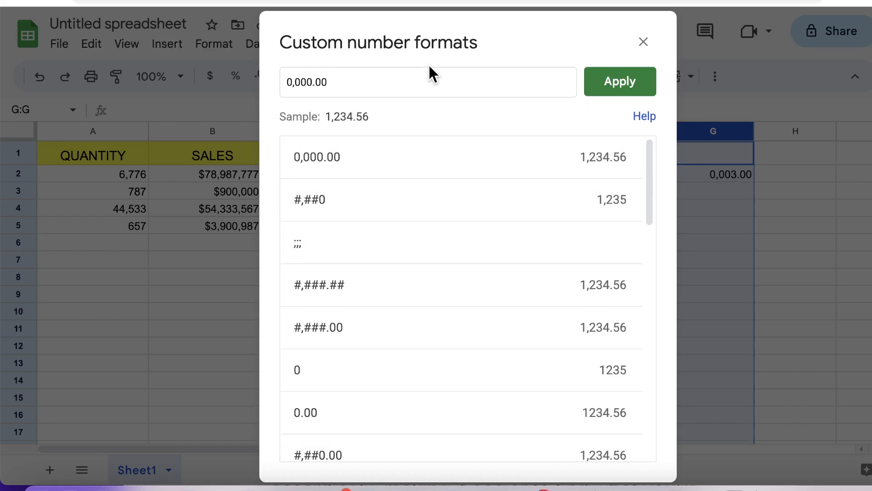
key("BackSpace")
key("BackSpace")
key("BackSpace")
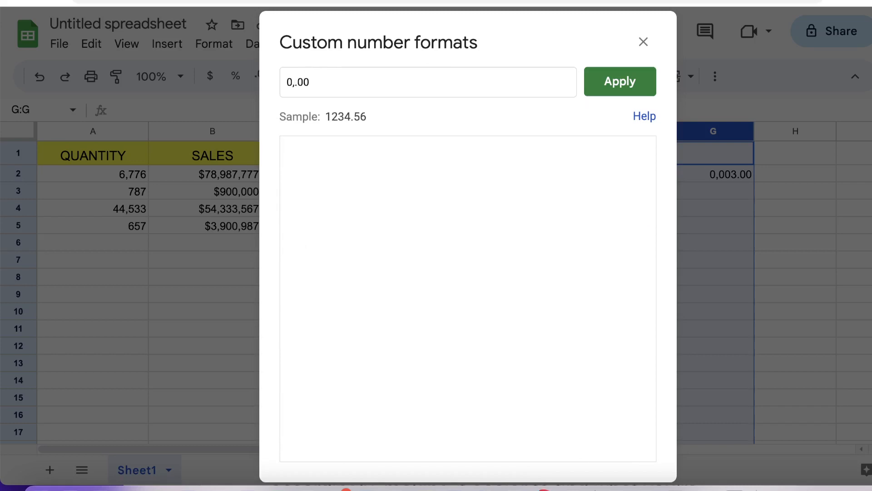
type("###")
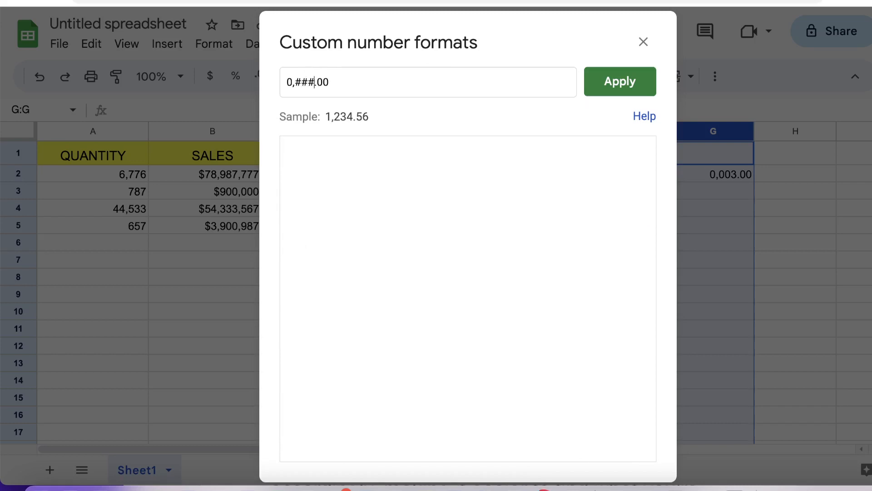
key("Left")
key("Left")
key("Left")
key("Left")
key("BackSpace")
type("#")
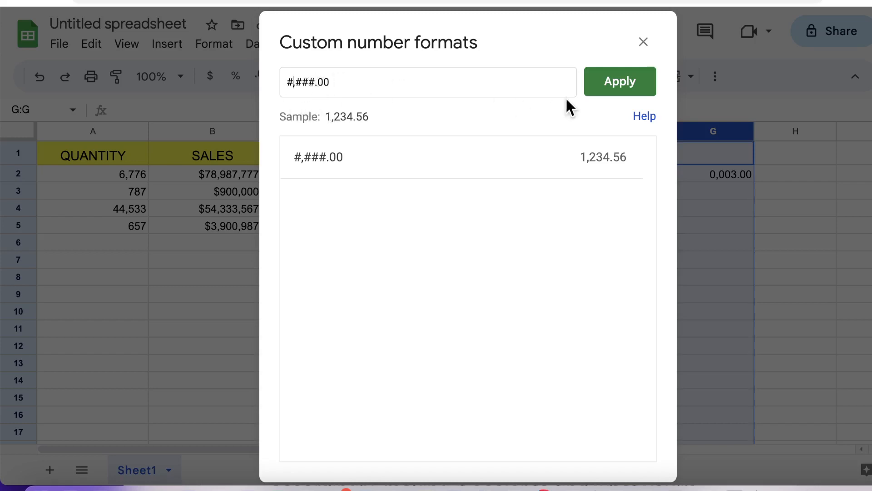
left_click(624, 84)
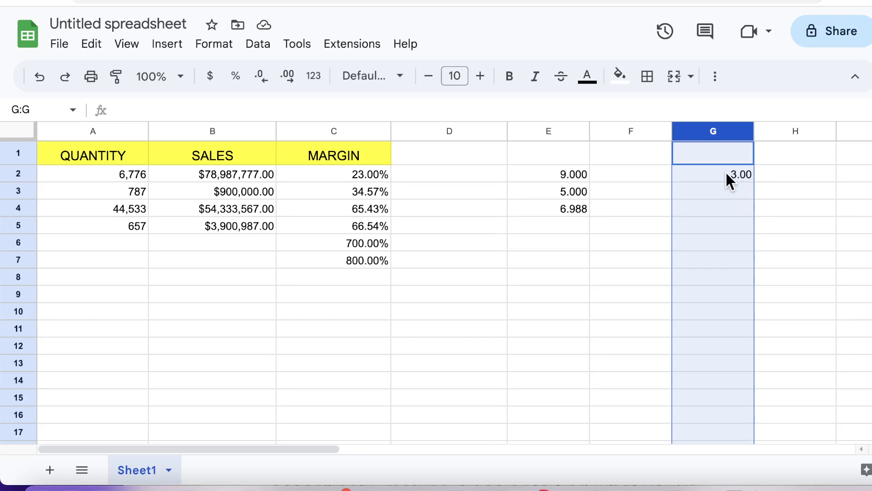
Change column G's custom format code from #,###.00 to #,###.## and apply it.
left_click(211, 51)
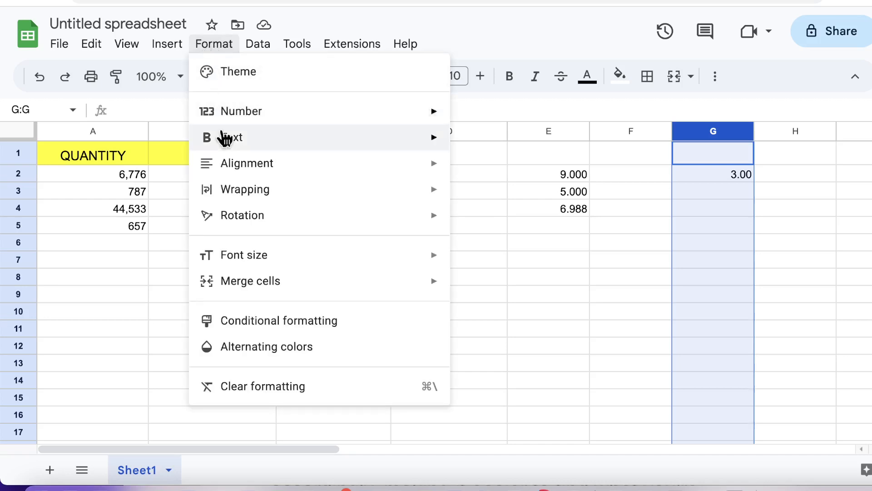
mouse_move(288, 113)
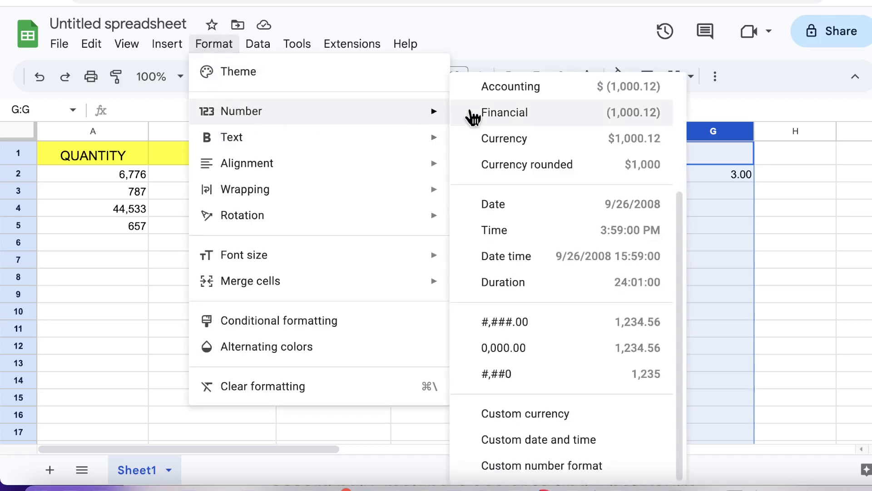
left_click(580, 470)
left_click(341, 84)
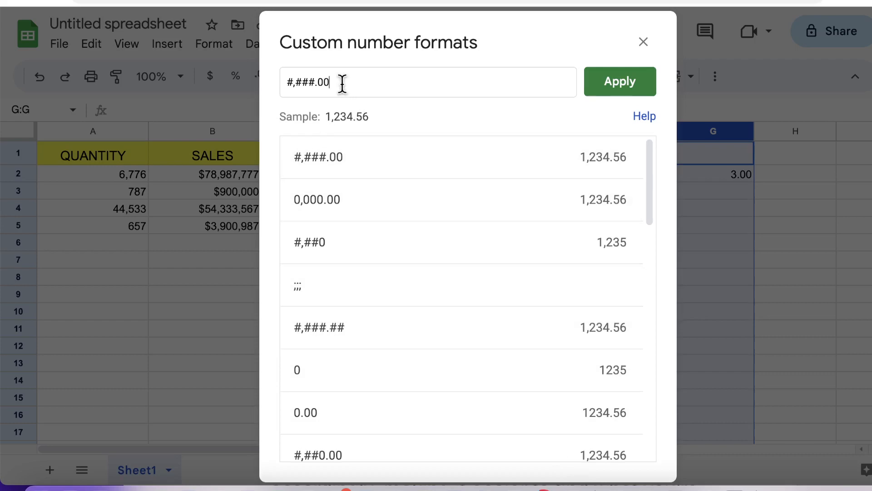
key("BackSpace")
key("BackSpace")
key("BackSpace")
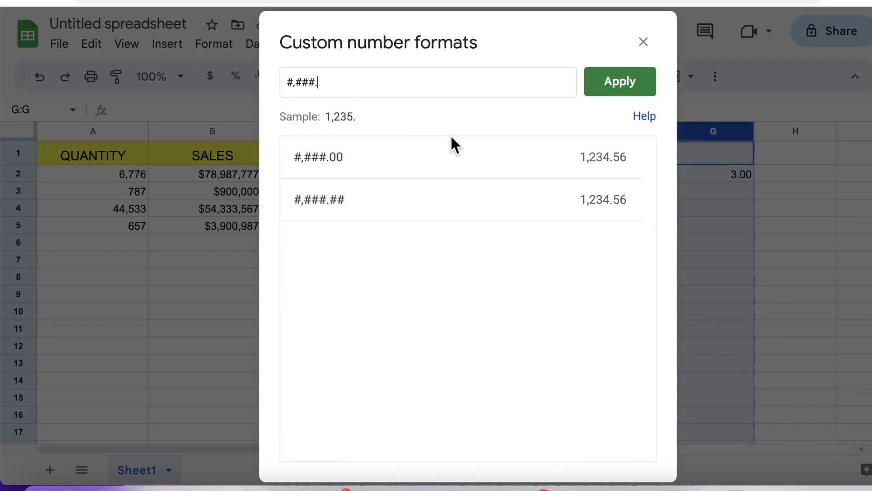
type(".##")
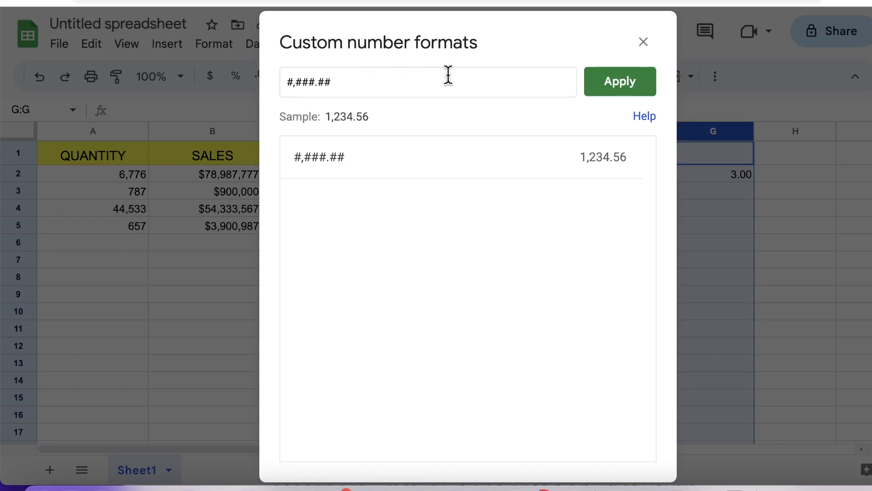
left_click(619, 90)
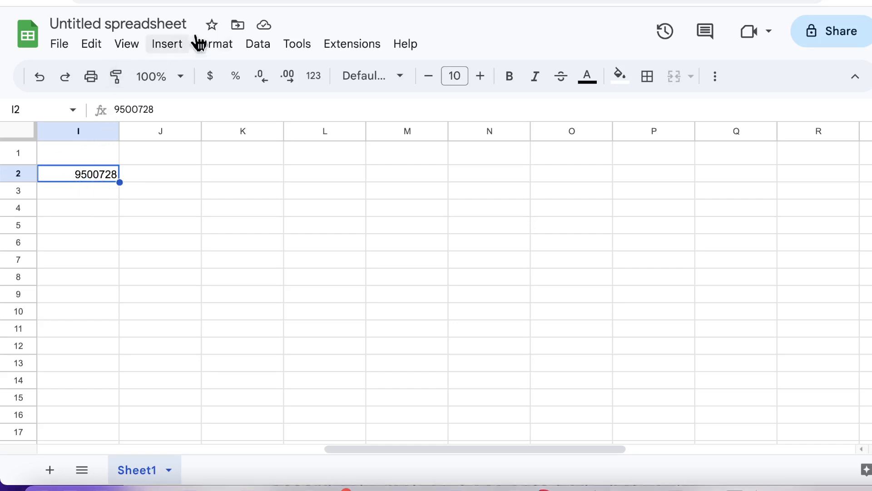
Open the custom number formats for I2 and pick the #,##0.00 preset.
left_click(213, 45)
mouse_move(257, 113)
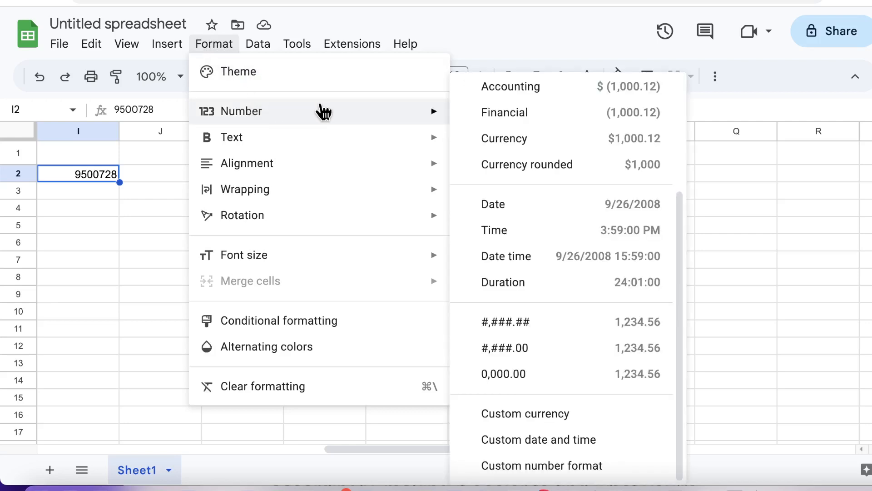
left_click(594, 467)
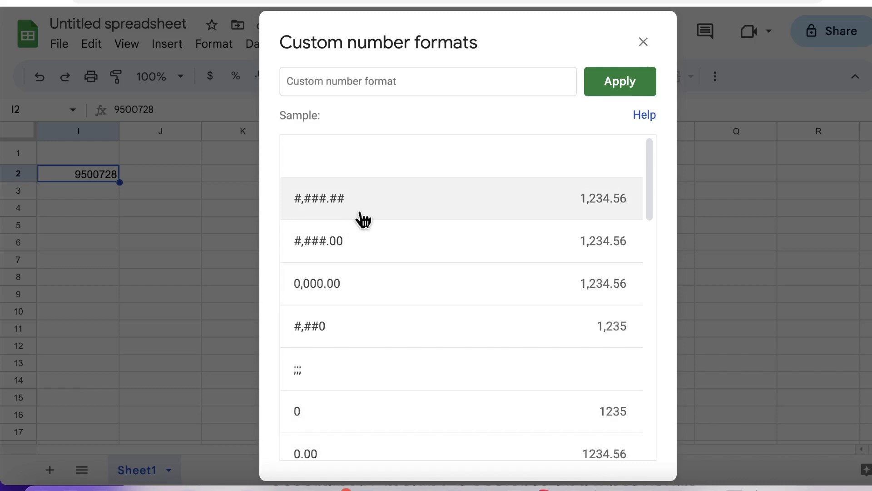
scroll(362, 220, "down", 1)
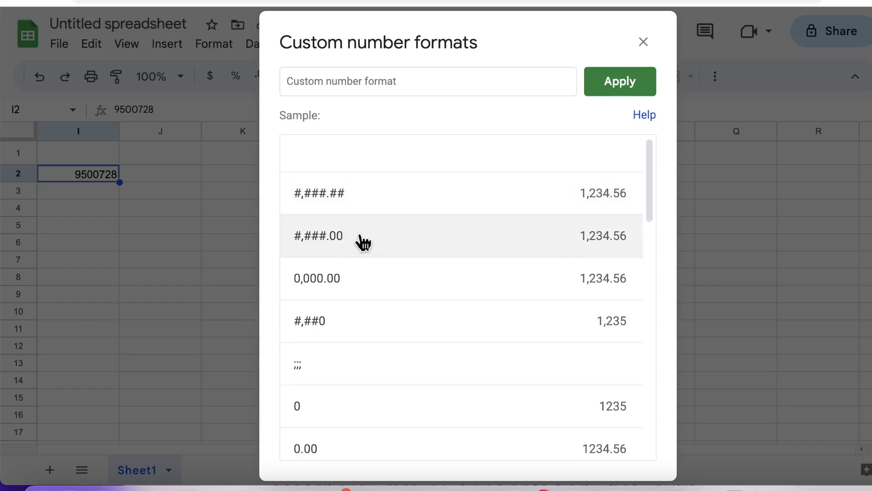
scroll(357, 248, "down", 3)
scroll(362, 252, "down", 5)
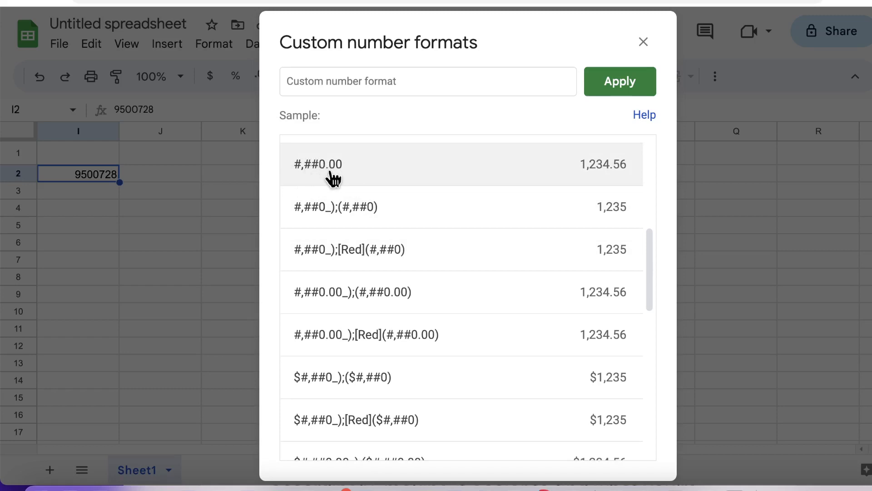
left_click(350, 175)
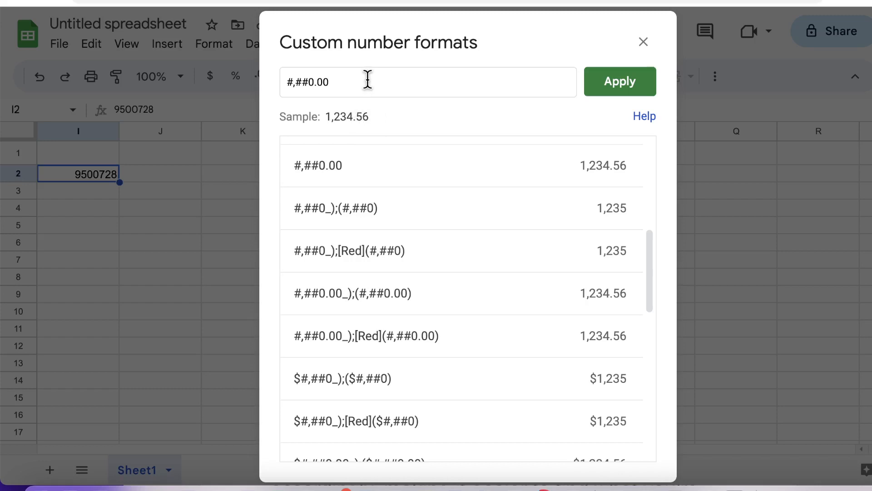
Trim the code to #,##0 and apply it, fill I2 into J2, and widen column I.
key("BackSpace")
key("BackSpace")
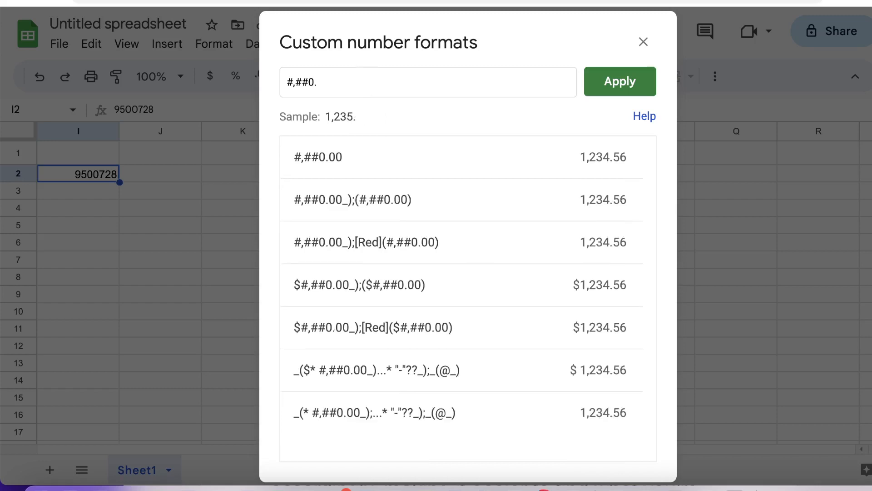
key("BackSpace")
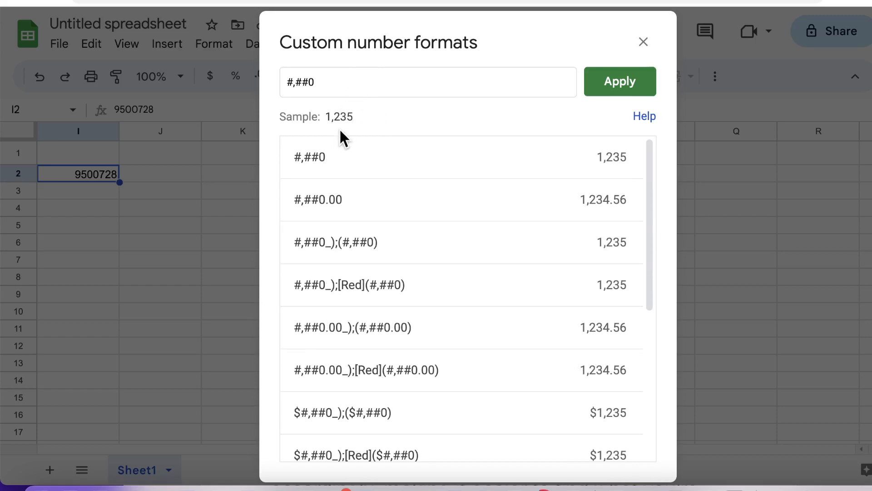
type(".")
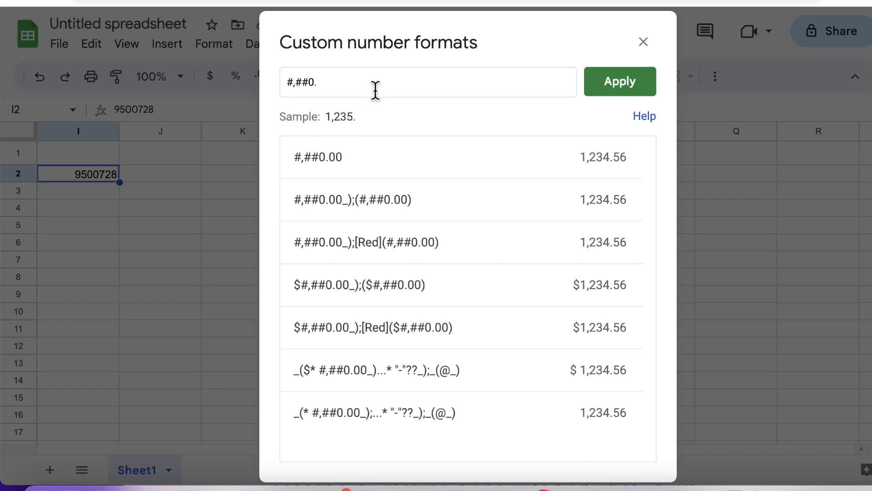
type("000000000")
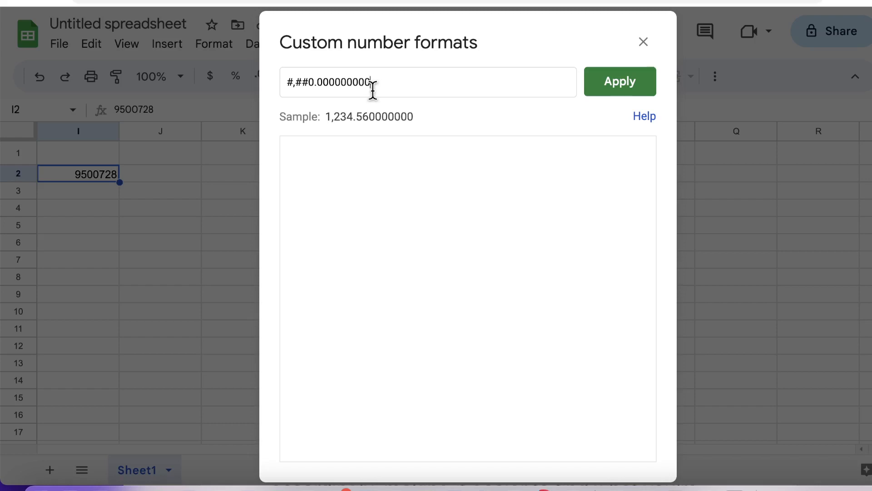
key("BackSpace")
key("BackSpace")
key("BackSpace")
key("BackSpace")
key("BackSpace")
key("BackSpace")
key("BackSpace")
key("BackSpace")
key("BackSpace")
key("BackSpace")
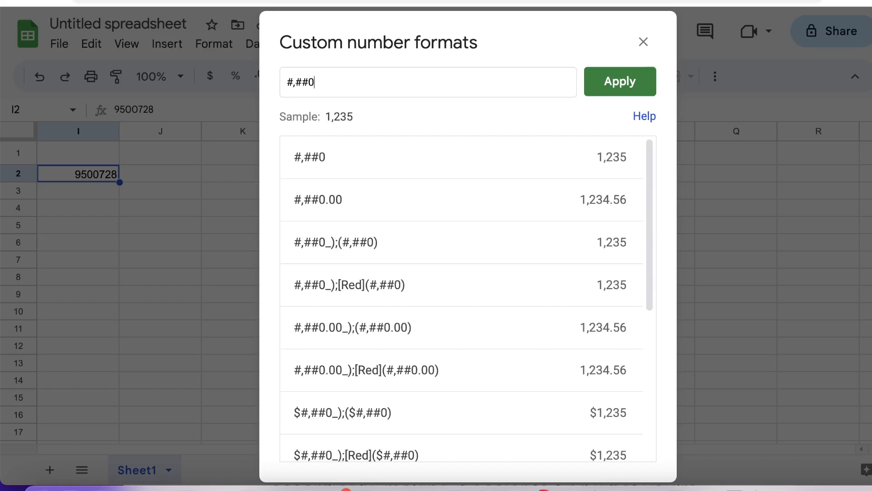
left_click(604, 94)
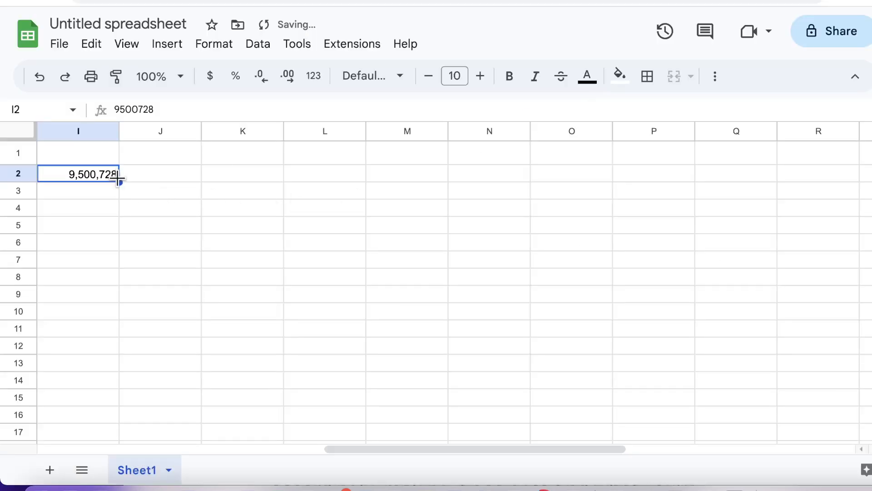
left_click_drag(119, 182, 173, 178)
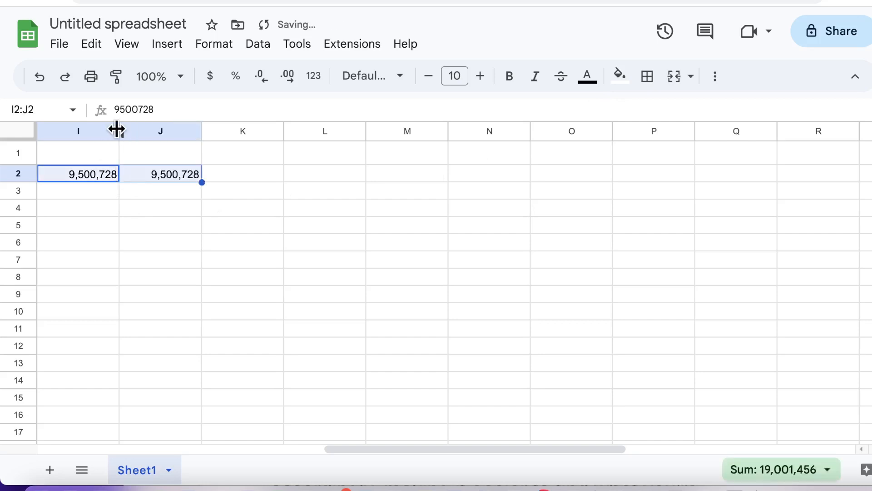
left_click_drag(117, 130, 164, 131)
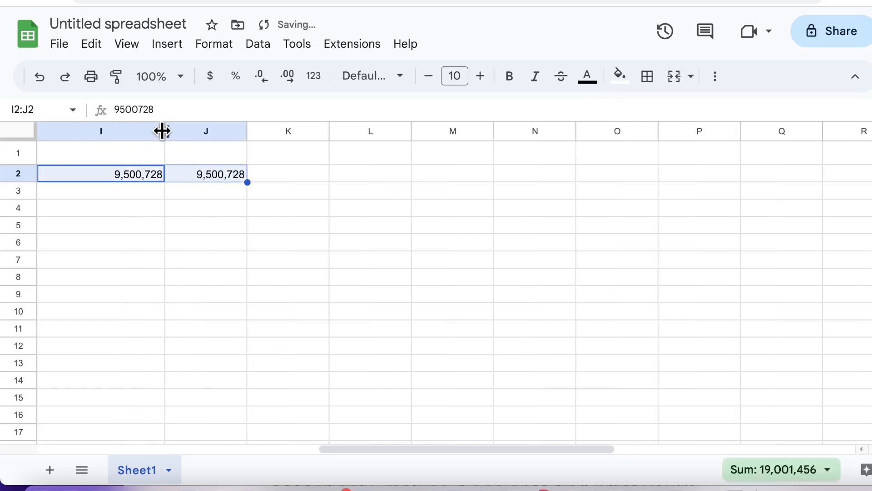
Select column I and set its horizontal alignment to Center.
left_click(236, 175)
left_click(132, 131)
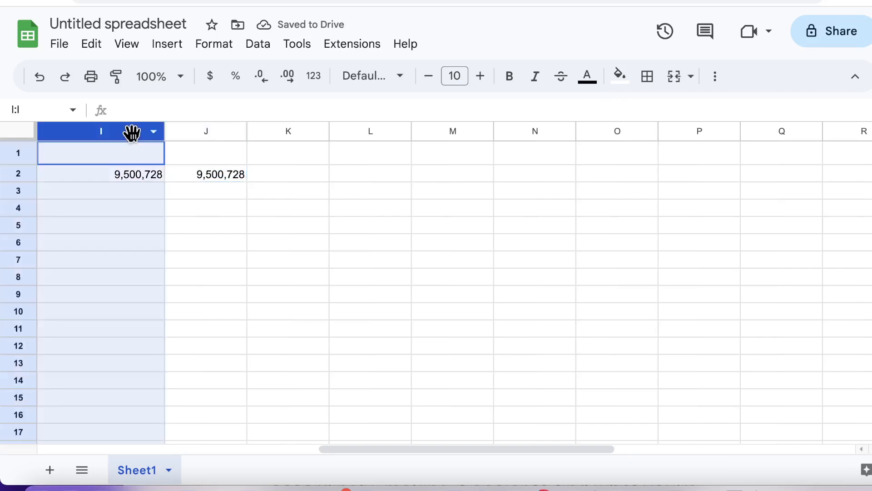
left_click(218, 45)
mouse_move(369, 171)
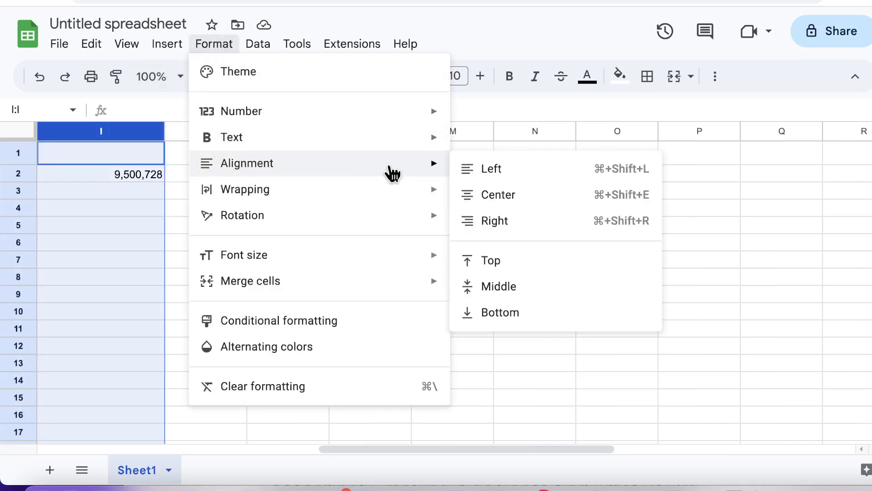
left_click(496, 195)
left_click(90, 192)
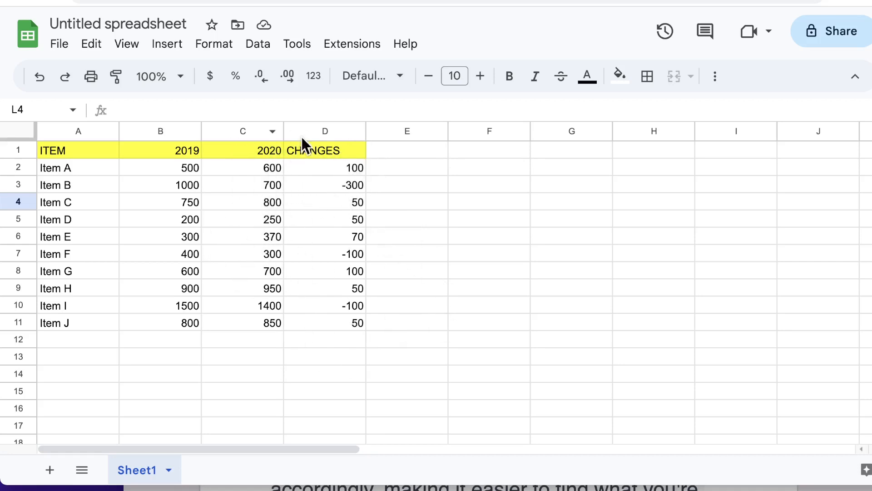
Copy the CHANGES column D and paste it into column G as values only.
left_click(325, 132)
right_click(327, 133)
left_click(357, 118)
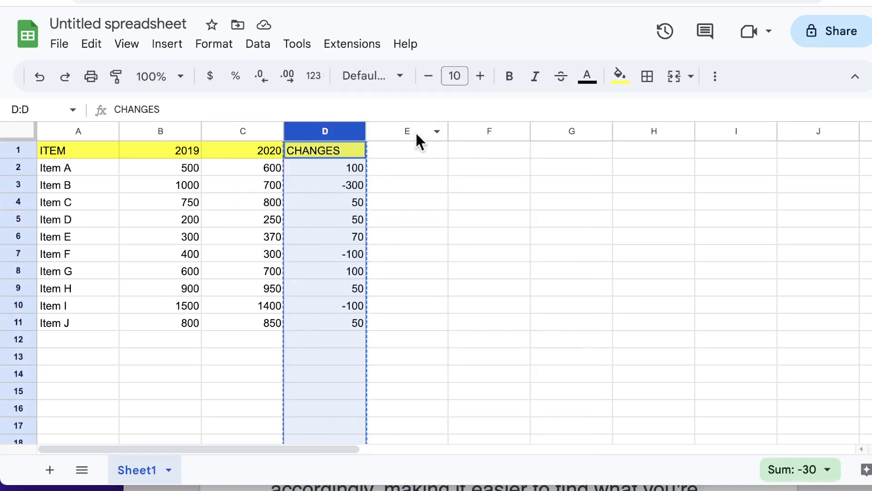
left_click(563, 129)
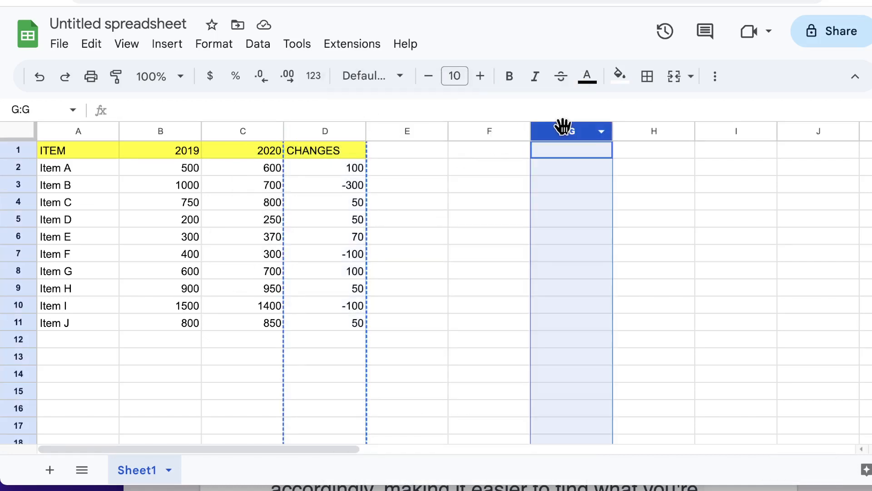
right_click(565, 132)
mouse_move(598, 168)
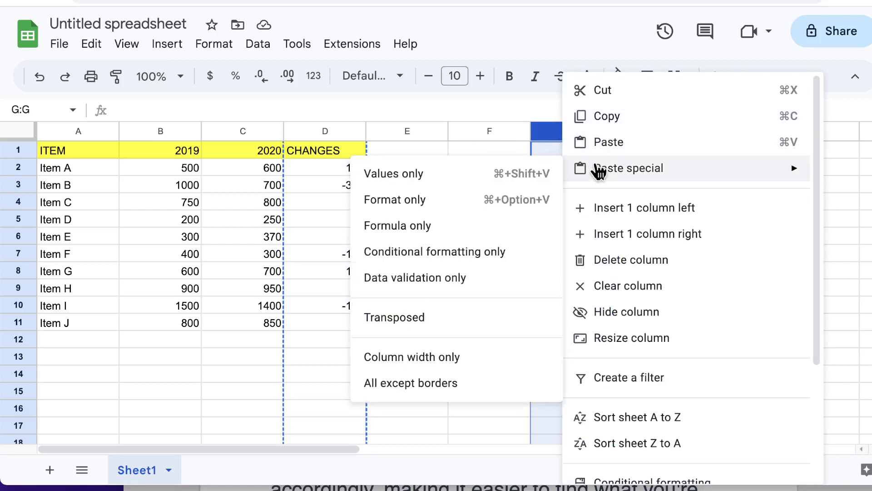
left_click(449, 175)
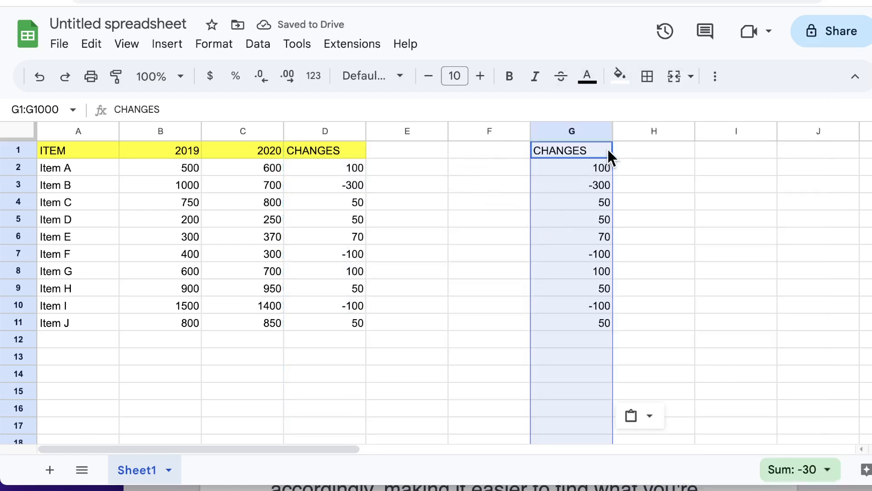
Paste the CHANGES column normally into column H and check the formula in H4.
right_click(643, 130)
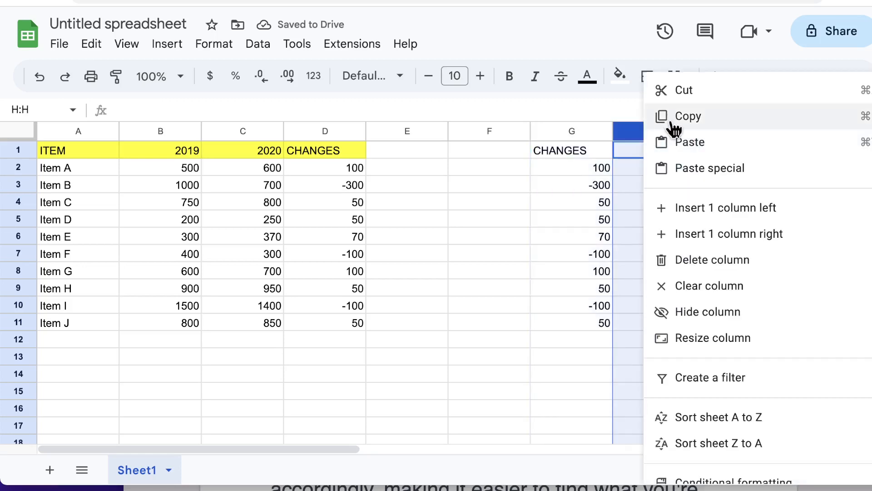
left_click(680, 145)
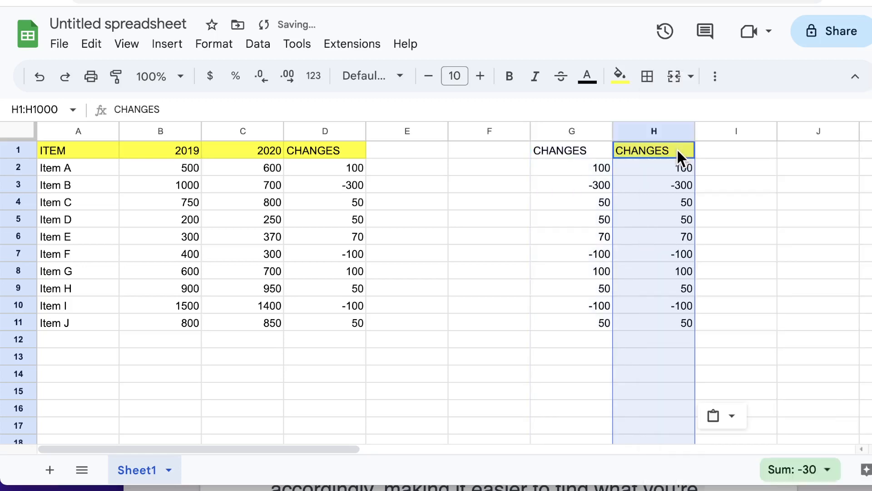
left_click(646, 204)
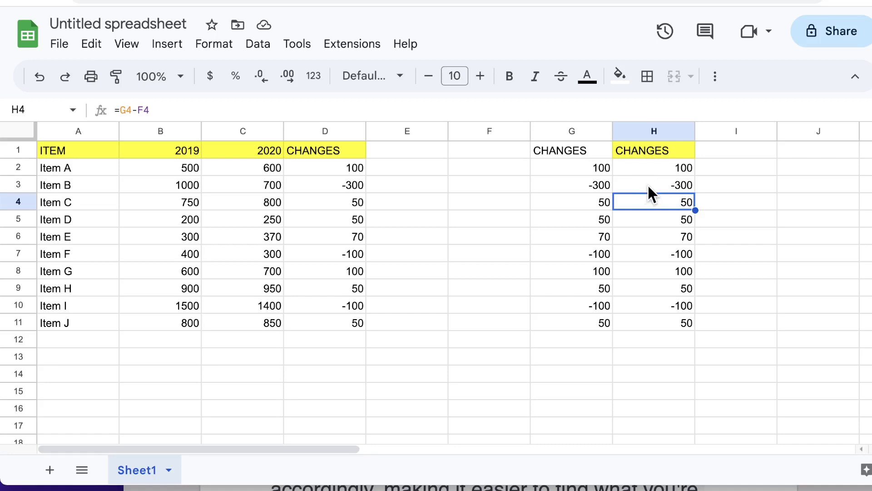
Select column H and open the Custom number format editor for it.
left_click(652, 131)
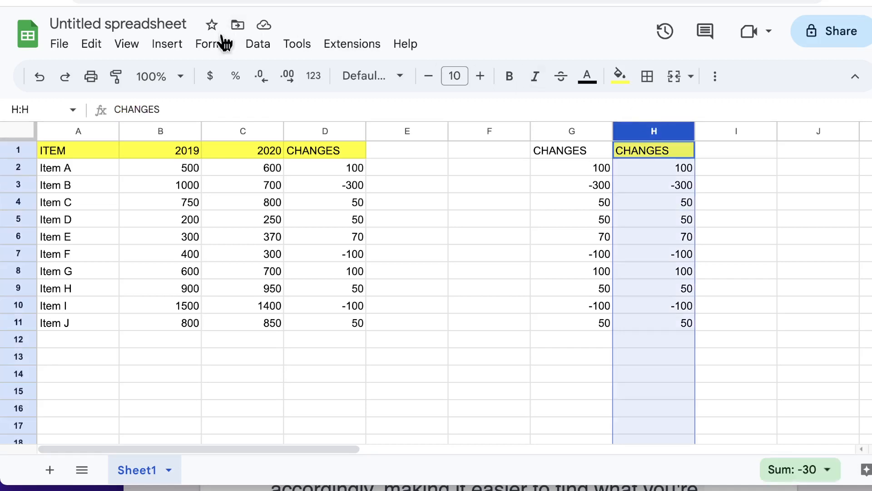
left_click(213, 49)
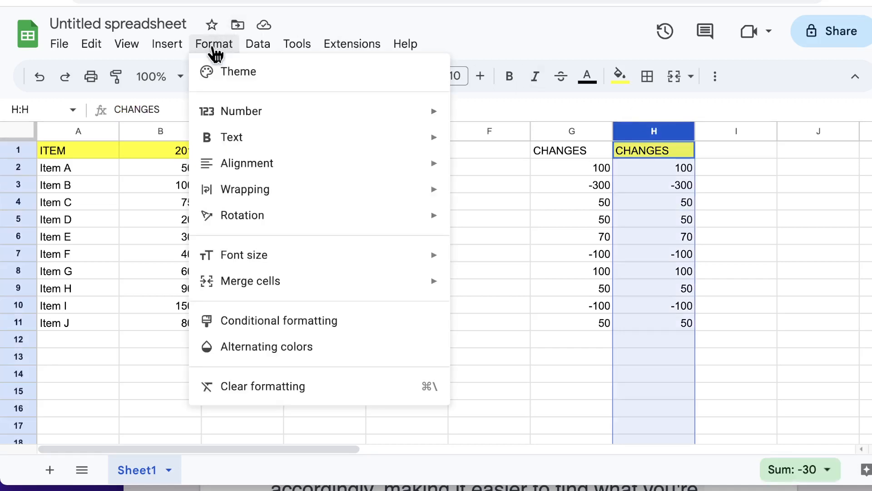
mouse_move(445, 114)
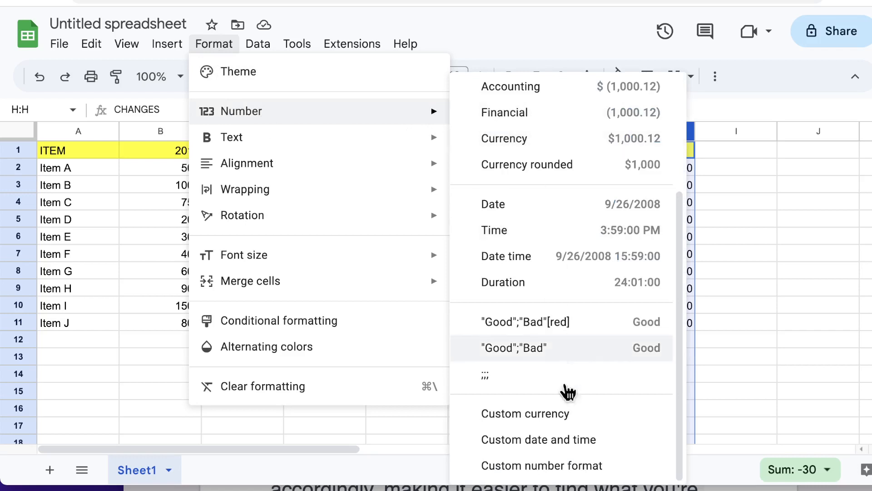
left_click(598, 467)
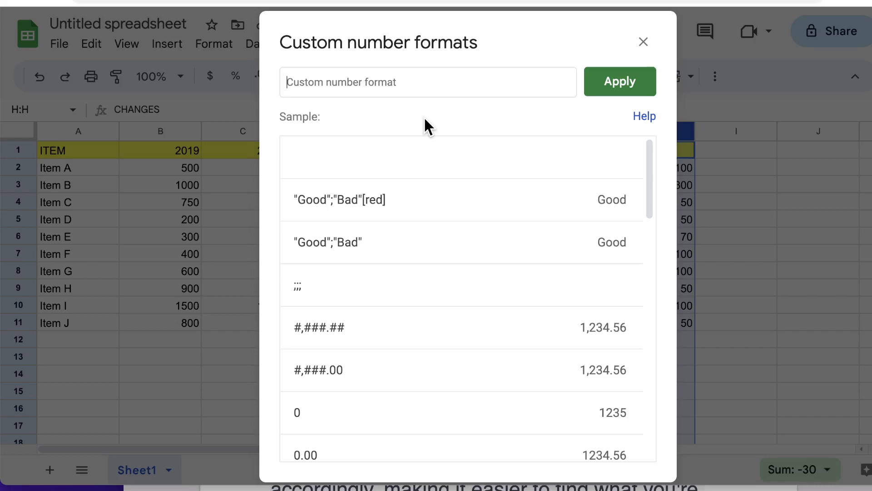
Replace the test digit with "Great"; as the positive section of column H's custom format.
type("4")
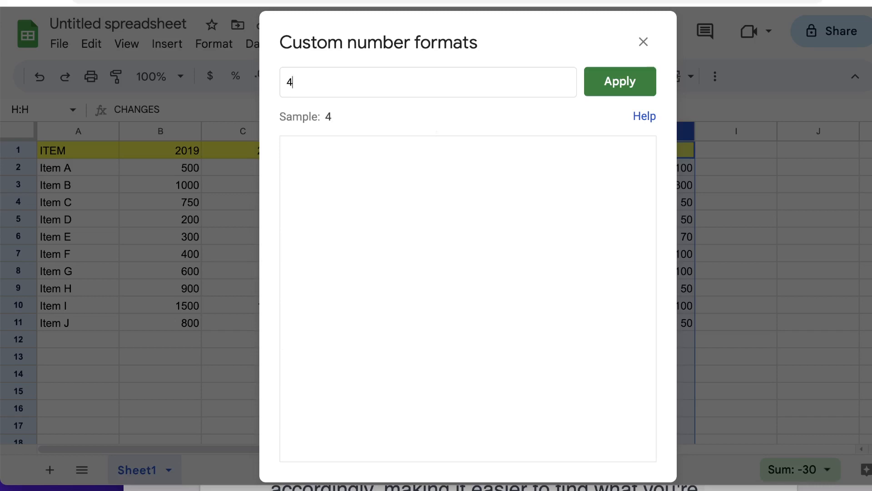
key("BackSpace")
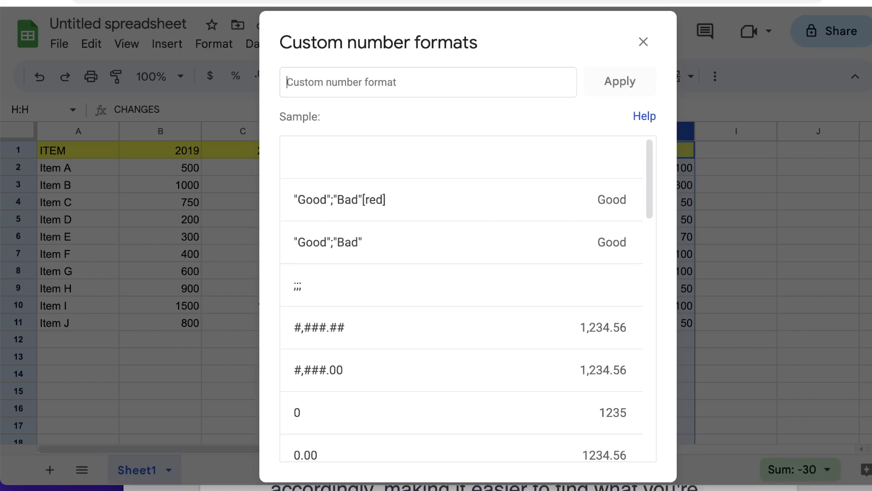
type("\"")
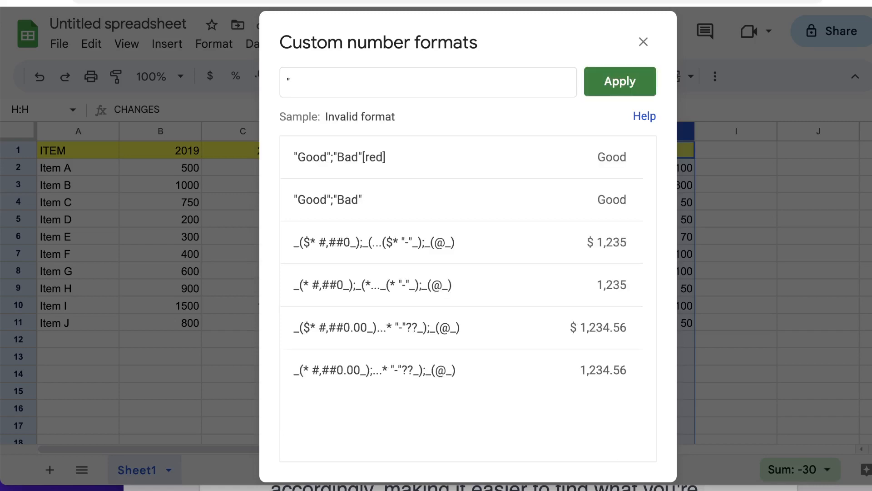
type("G")
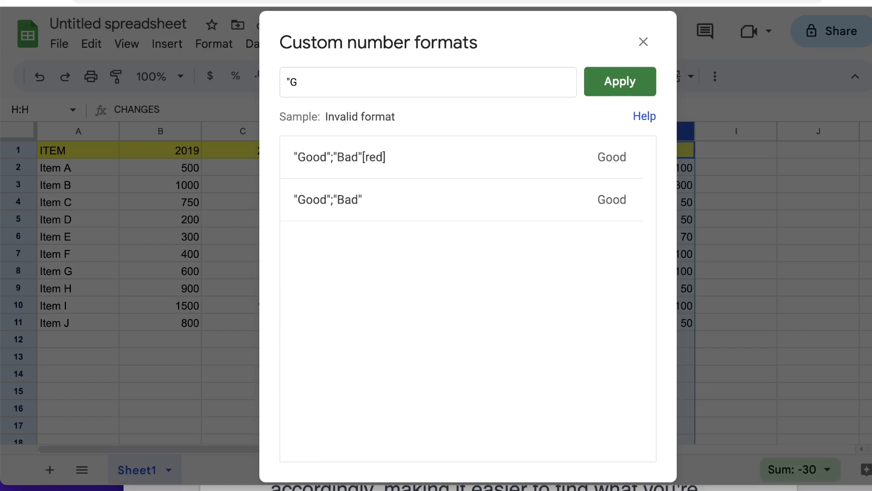
key("BackSpace")
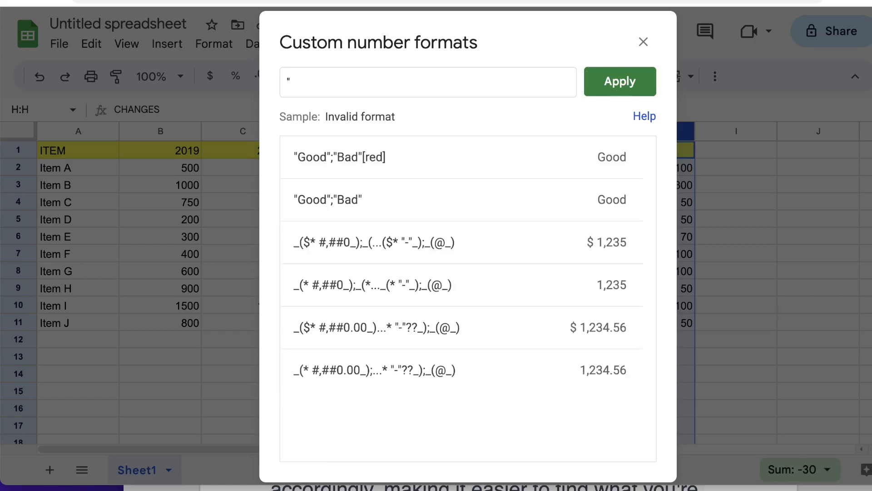
type("Grea")
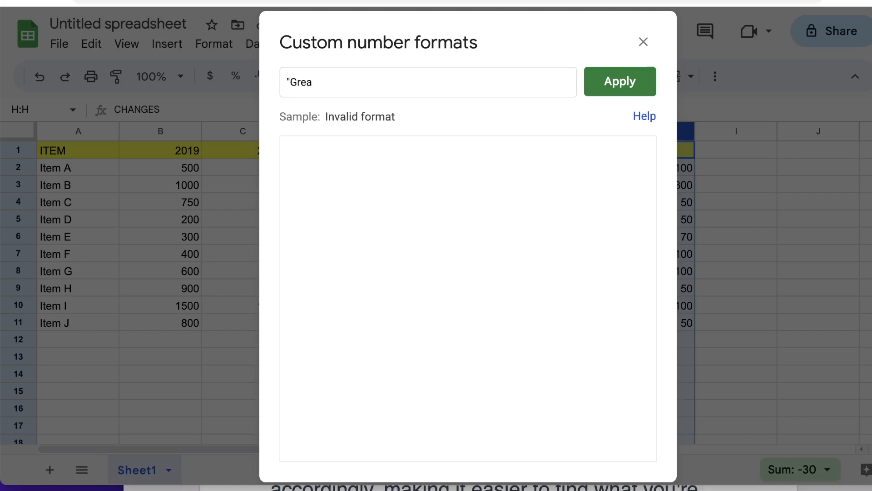
type("t")
type("\"")
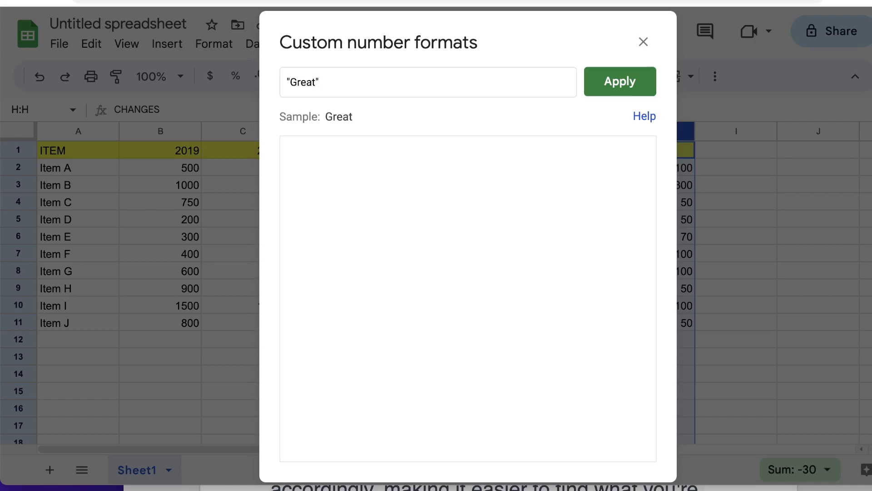
type(";")
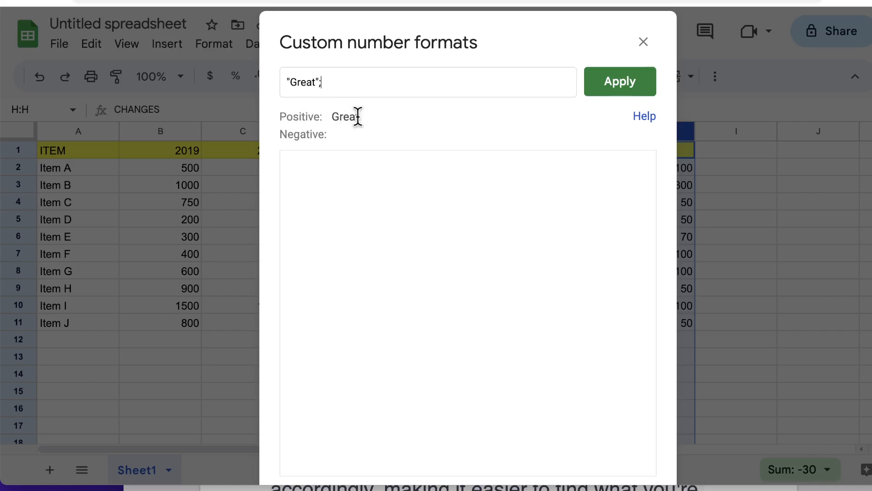
Add a "Poor" negative section after the semicolon and begin a [red] colour tag.
key("BackSpace")
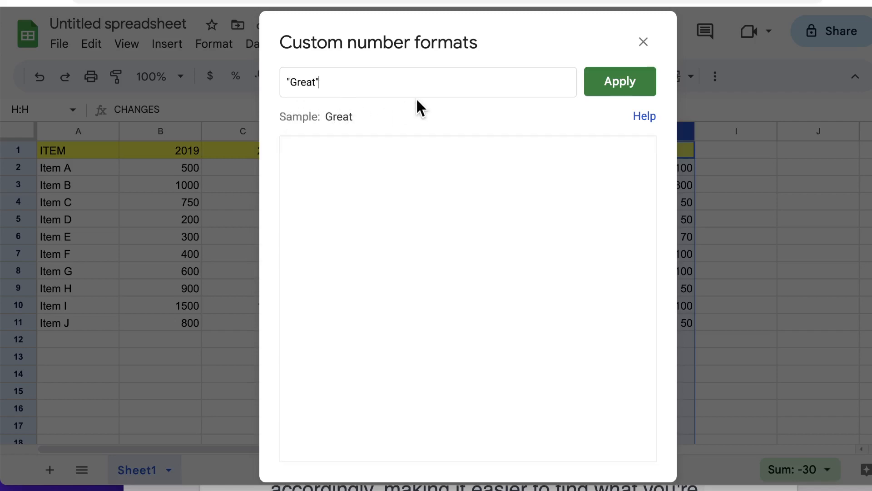
type(";")
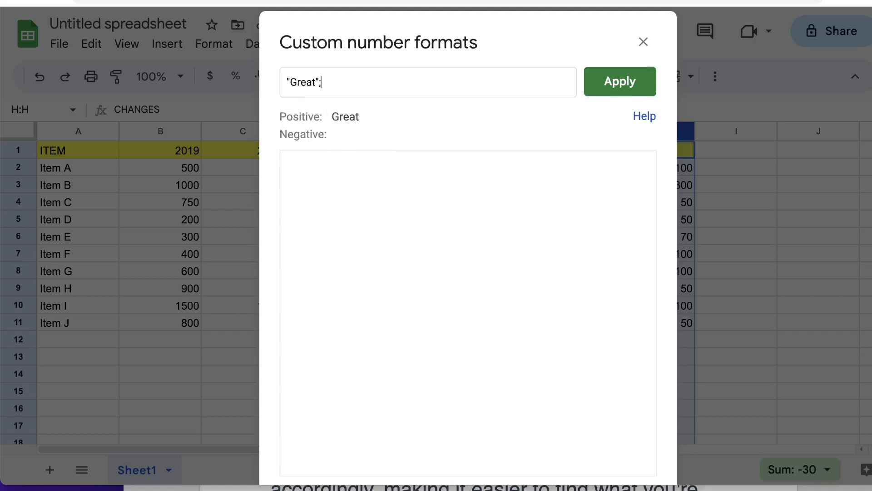
type("\"")
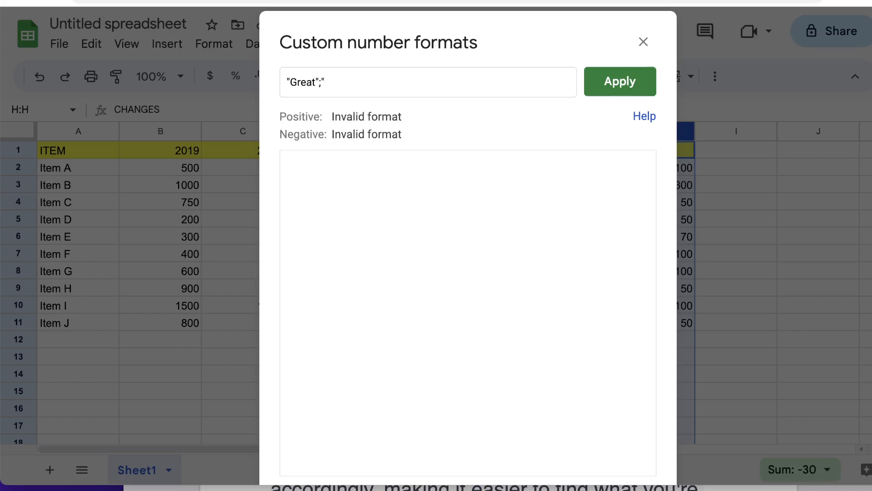
type("Poor\"")
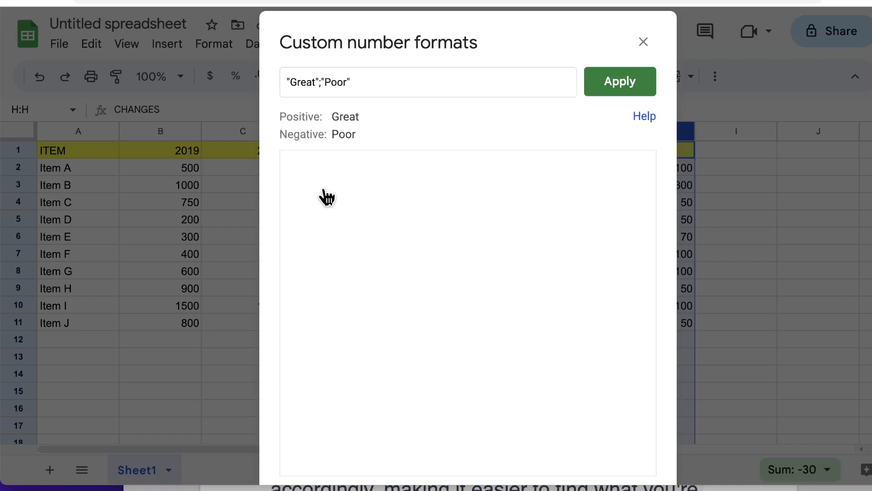
type(";")
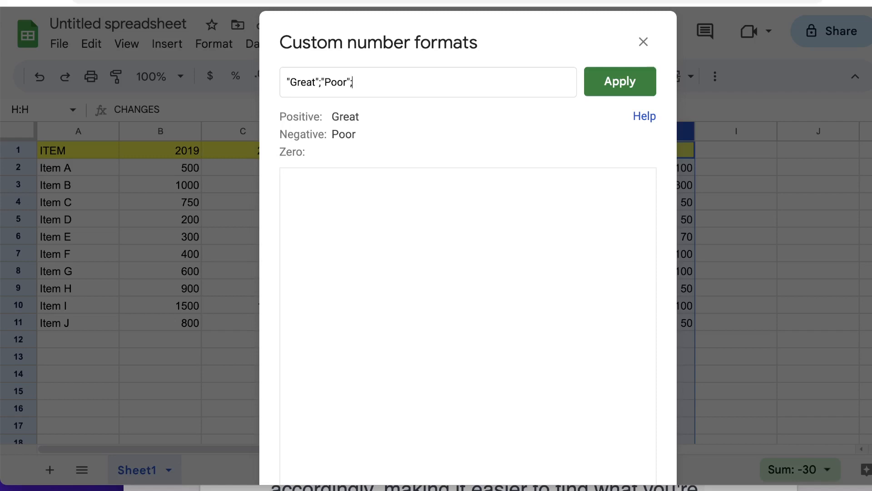
key("BackSpace")
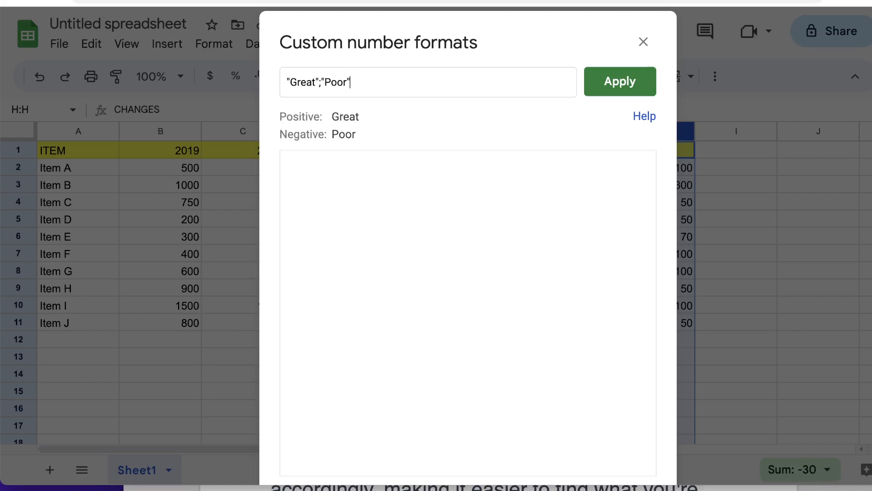
type("[")
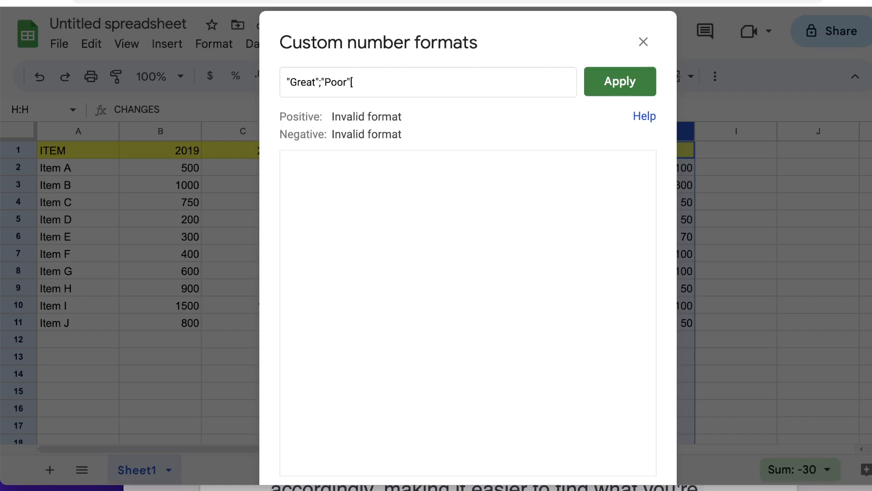
type("red]")
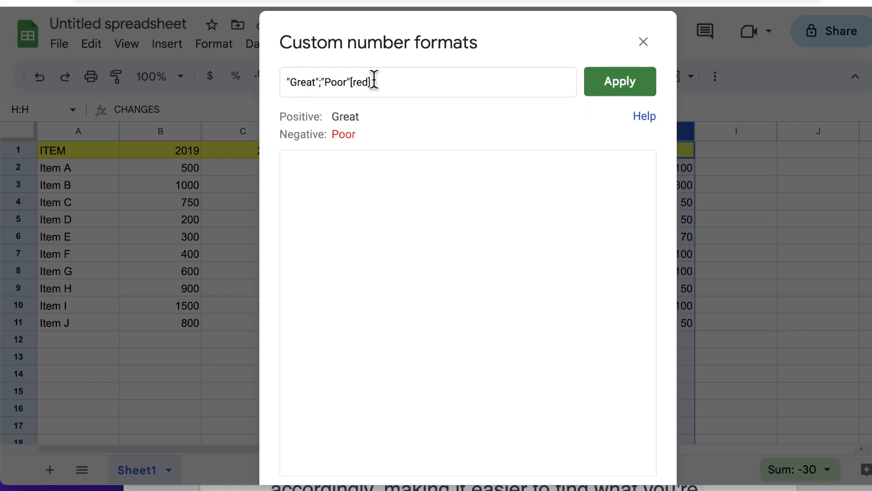
Prefix the format with [blue] so Great shows blue, apply it to column H, then check from I2.
key("Left")
key("Left")
key("Left")
key("Left")
key("Left")
type("[")
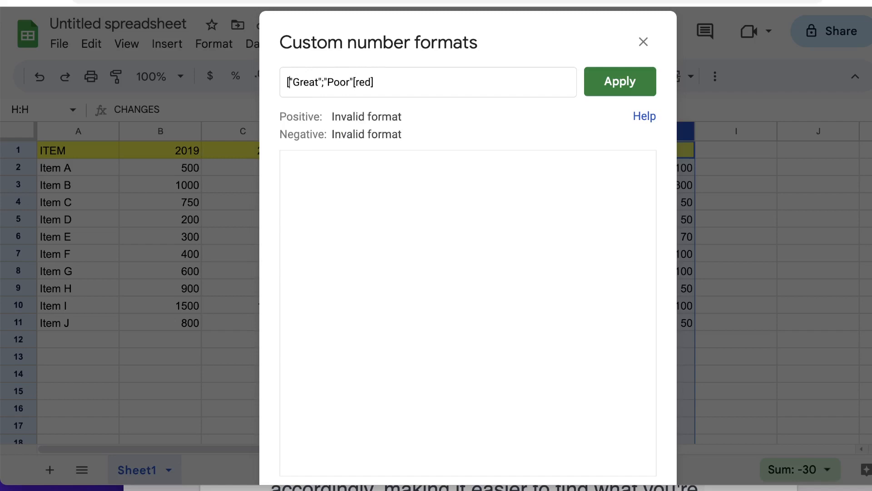
type("blue")
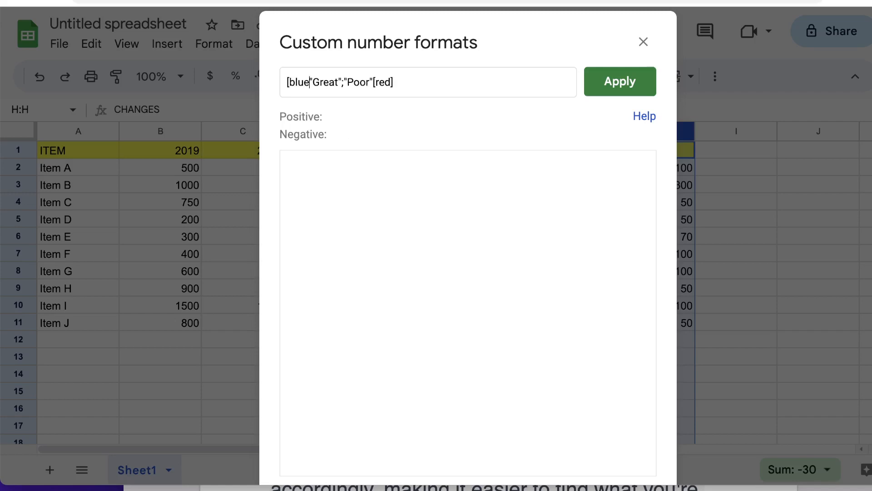
type("]")
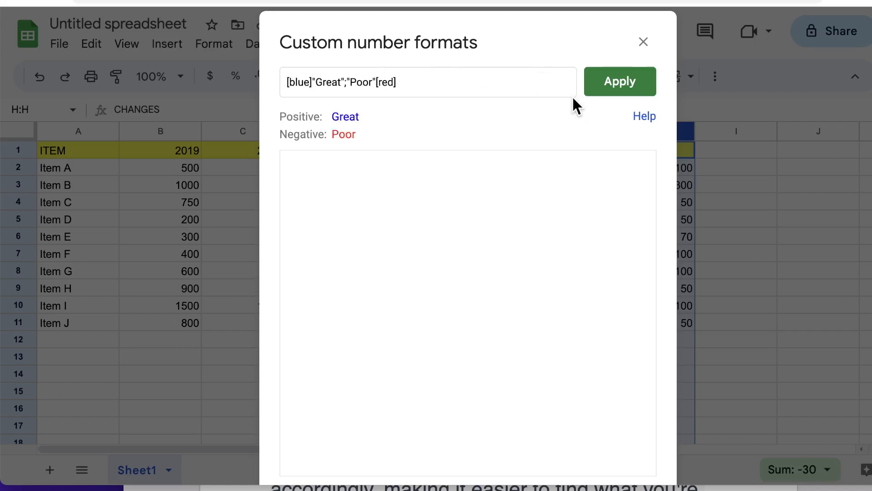
left_click(625, 89)
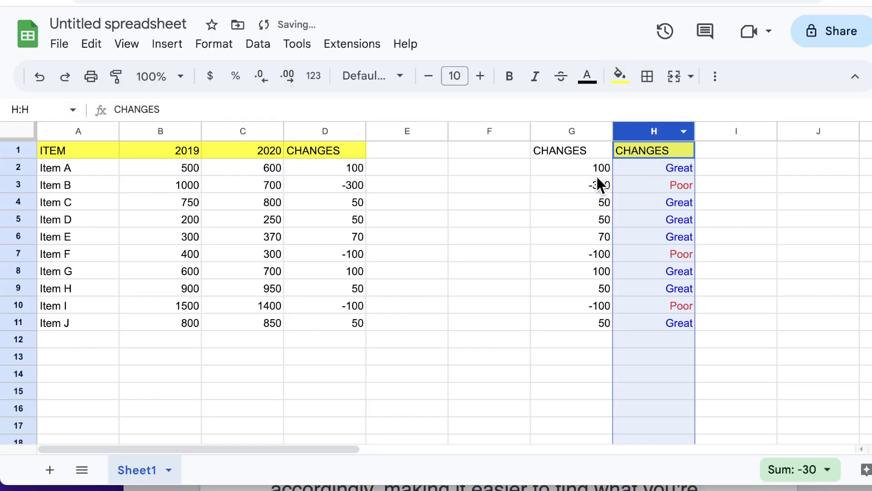
left_click(699, 168)
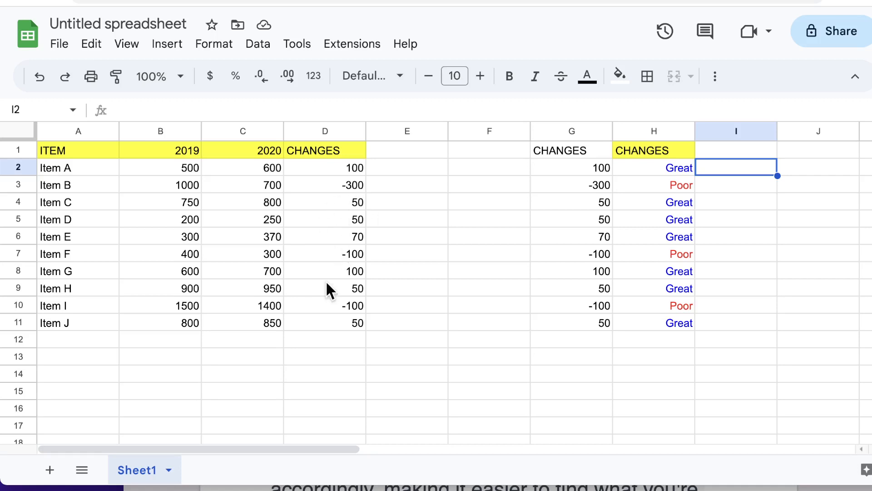
Apply the #,##0_);[Red](#,##0) custom format to column D for red parenthesised negatives.
left_click(338, 130)
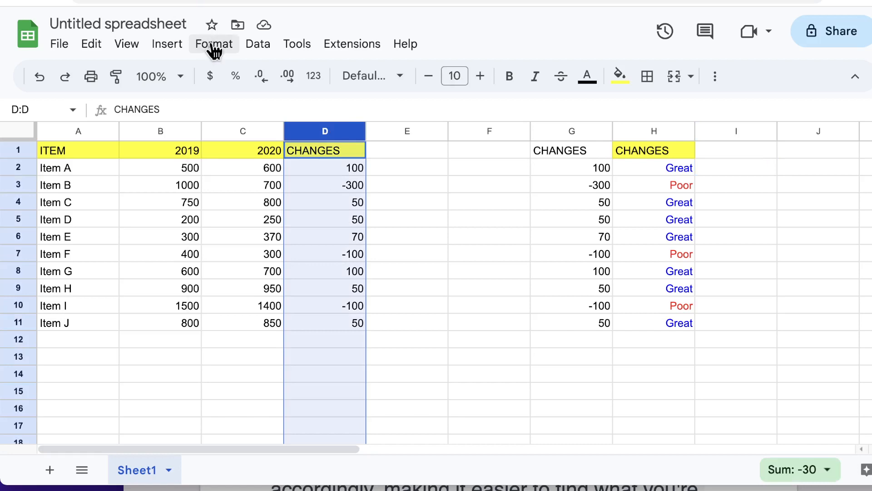
left_click(214, 45)
mouse_move(370, 117)
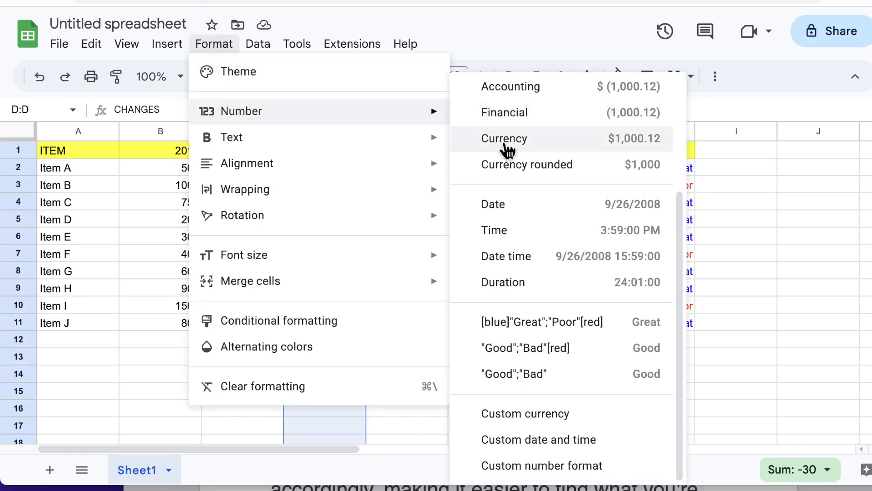
left_click(545, 466)
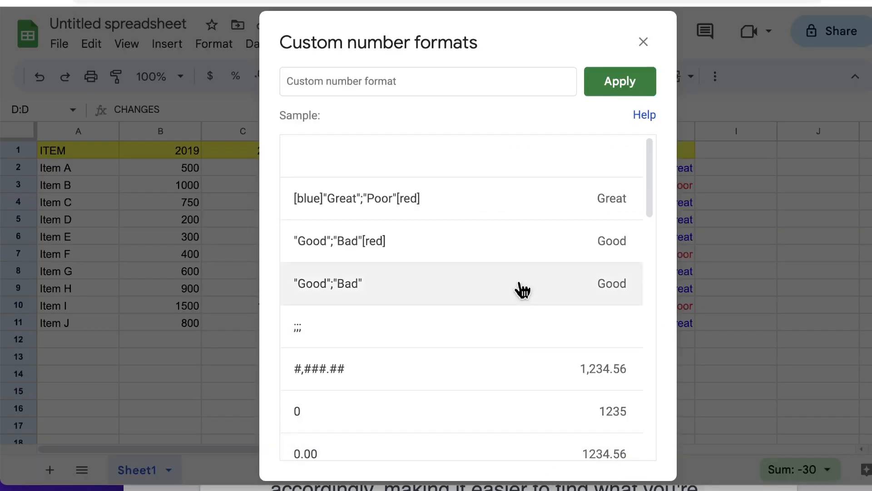
left_click(407, 82)
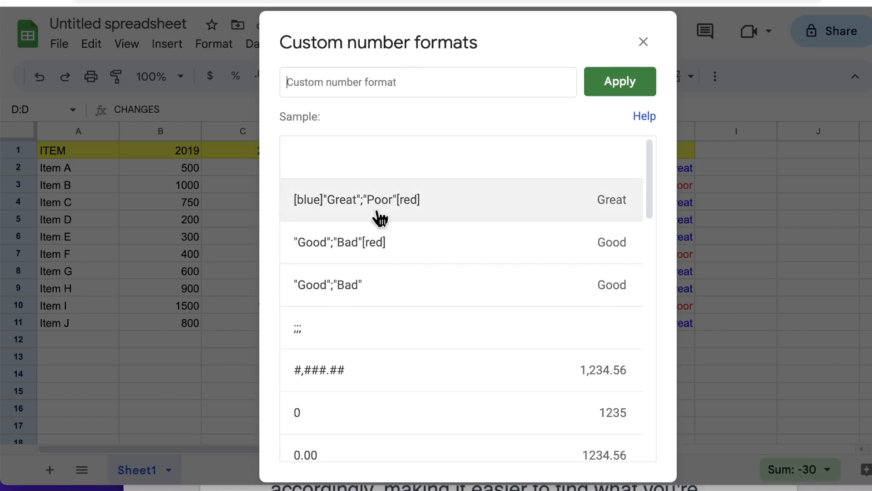
scroll(381, 218, "down", 7)
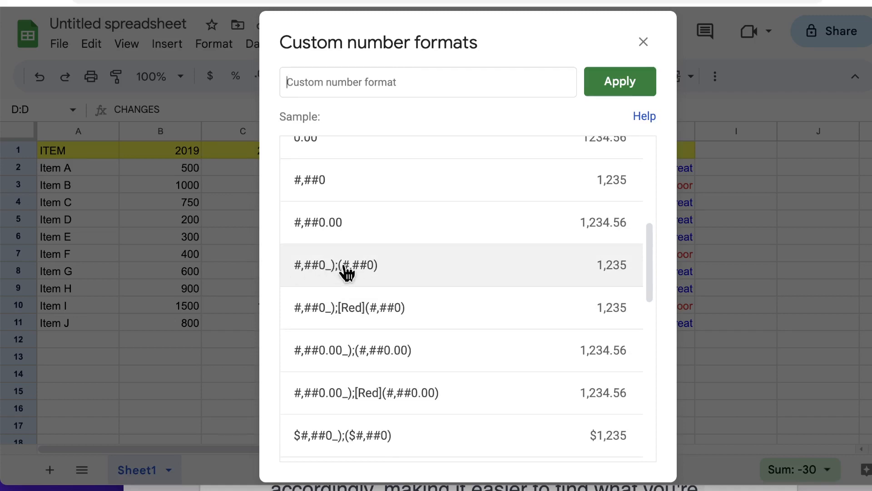
left_click(352, 314)
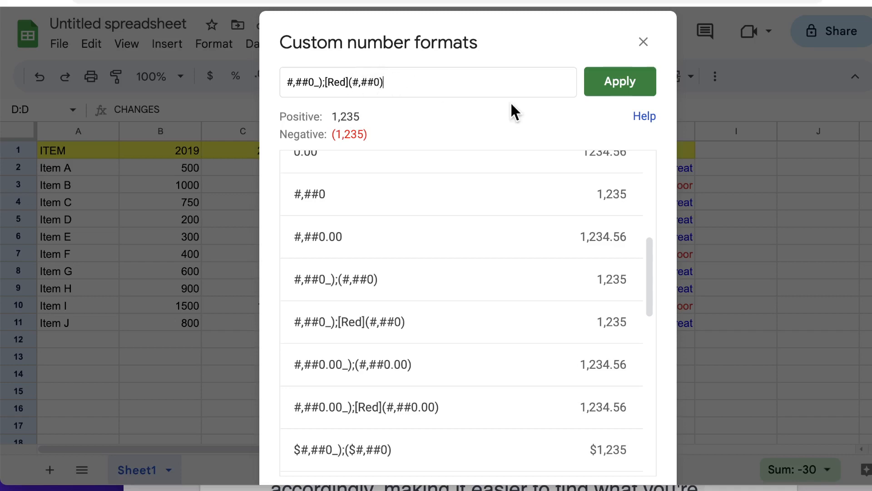
left_click(606, 85)
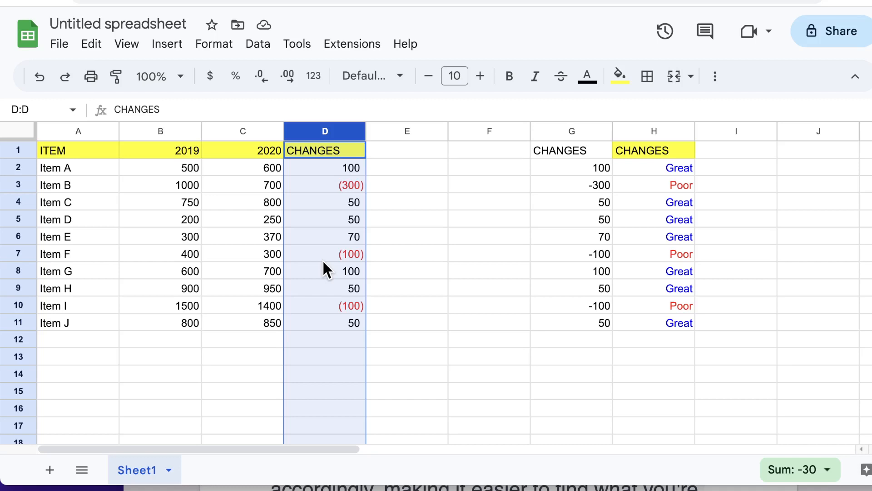
Reselect column D and reopen its custom number format editor.
left_click(393, 184)
left_click(337, 131)
left_click(230, 47)
mouse_move(251, 114)
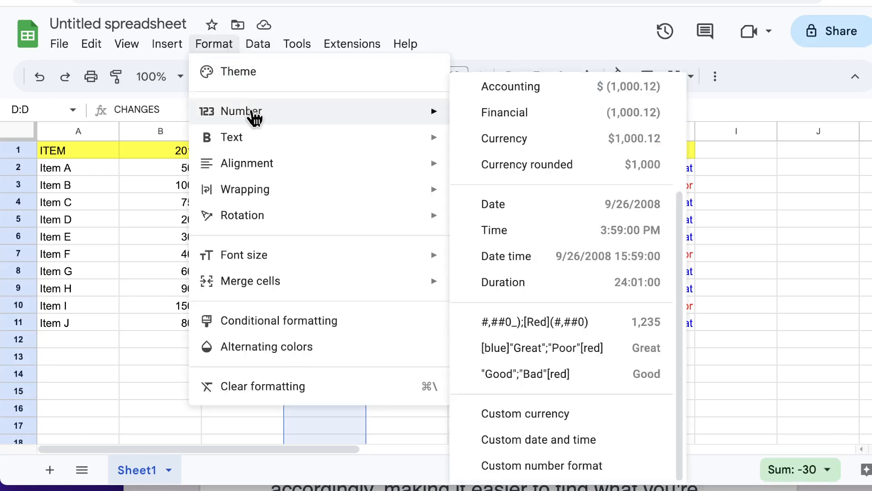
left_click(590, 465)
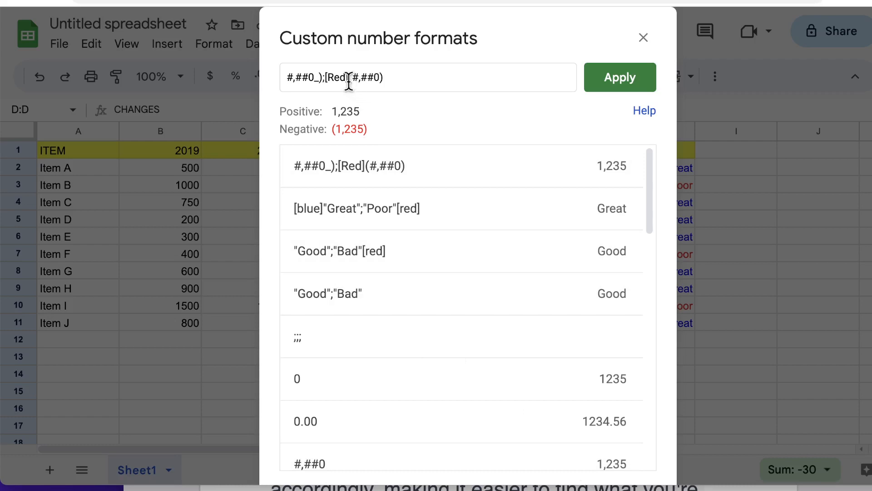
Insert ▲ after the positive pattern, making the code #,##0_)▲;[Red](#,##0).
left_click(323, 75)
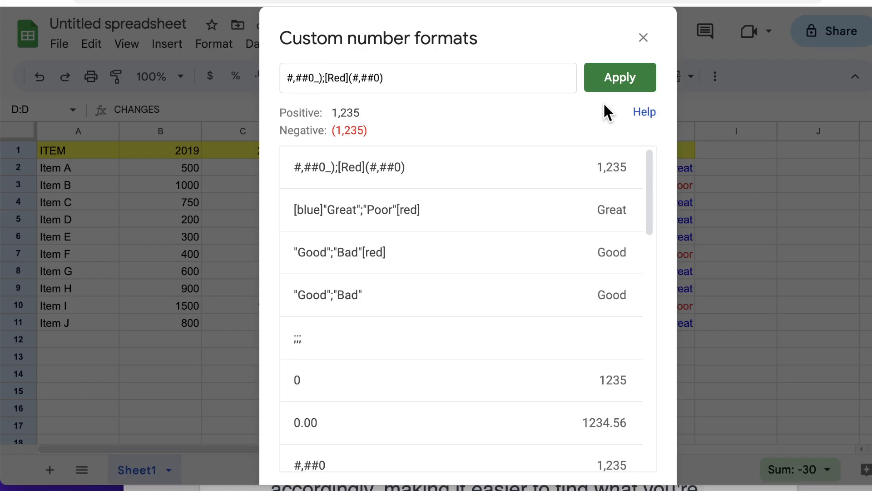
key("ctrl+super+space")
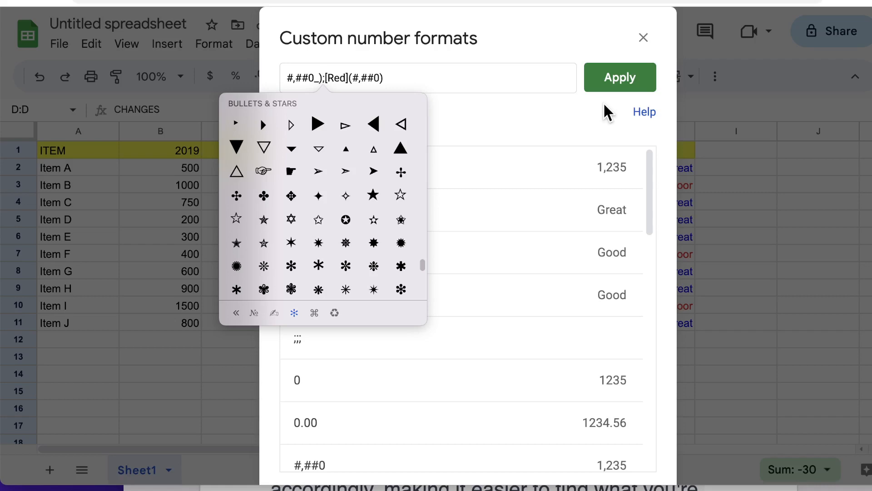
left_click(397, 152)
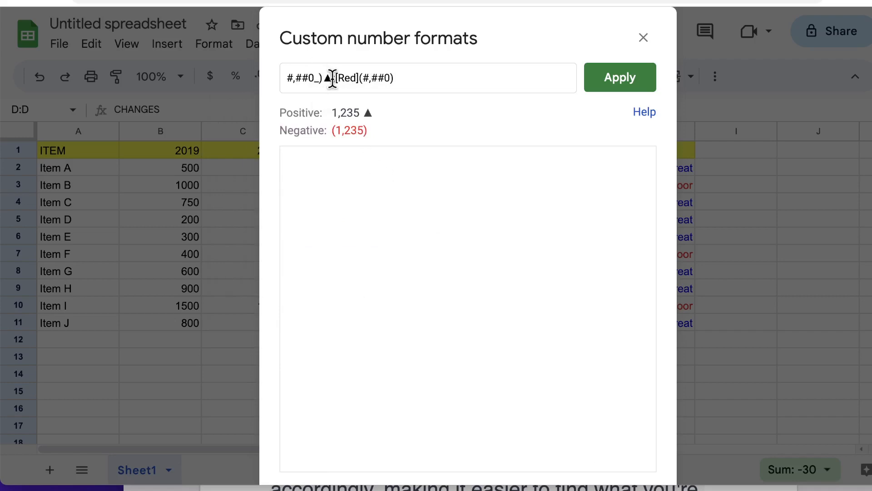
left_click(403, 82)
key("ctrl+super+space")
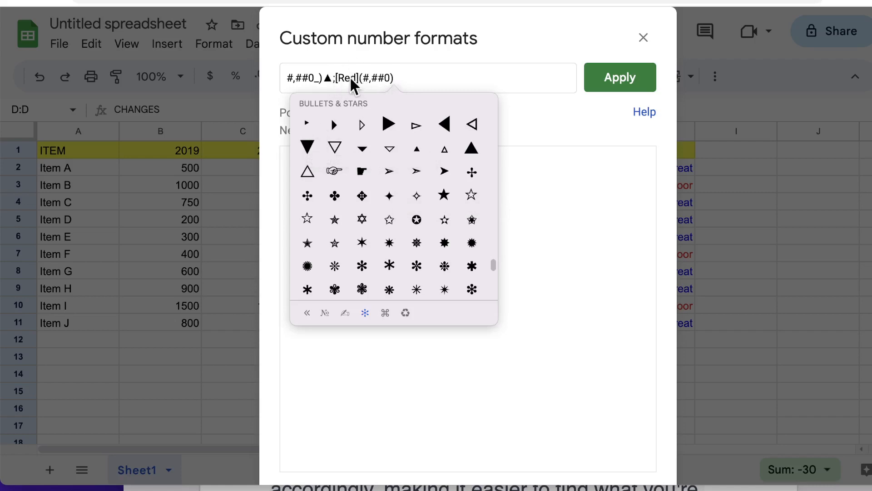
Add ▼ after the red negative pattern and start an empty zero section with a semicolon.
left_click(307, 148)
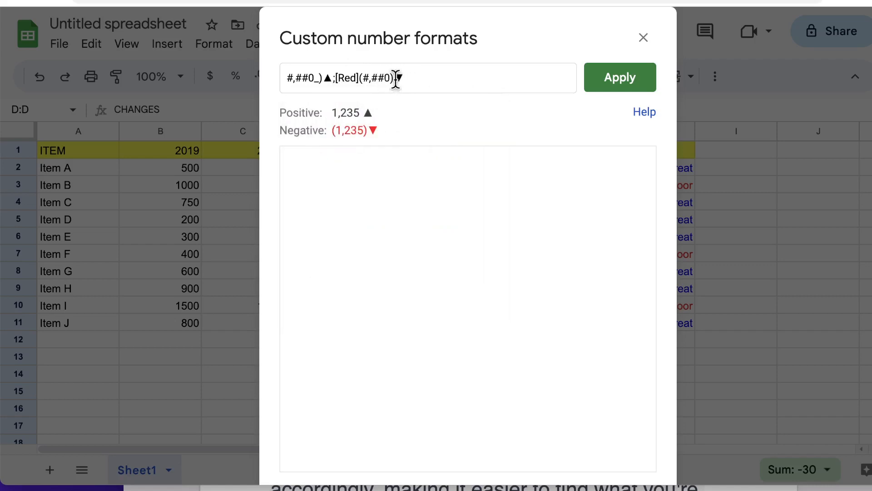
left_click(332, 77)
type("\"")
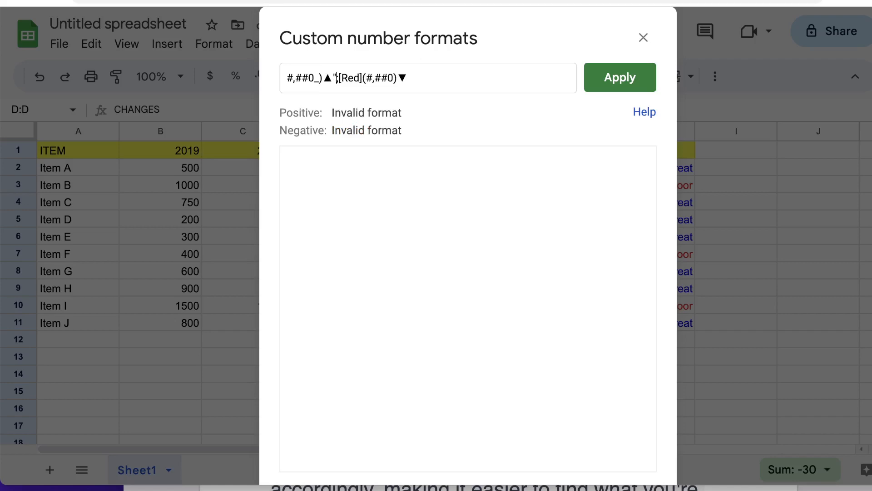
type("hi\"")
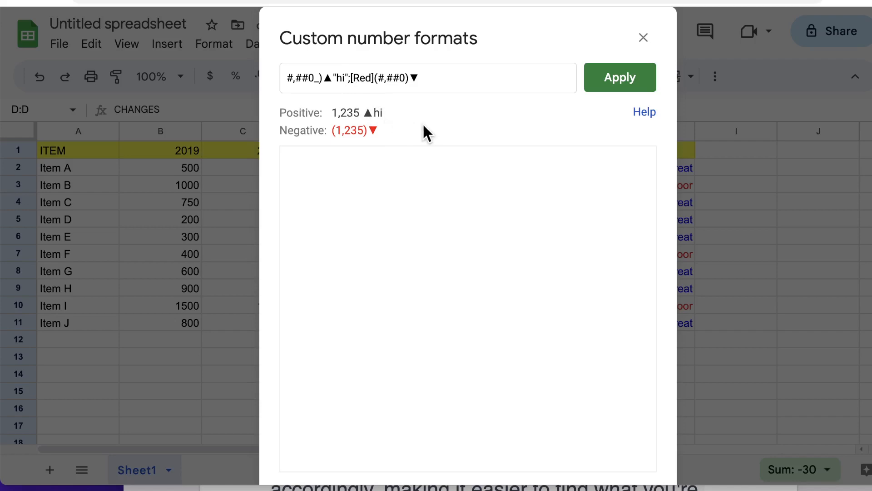
key("BackSpace")
key("BackSpace")
key("BackSpace")
key("BackSpace")
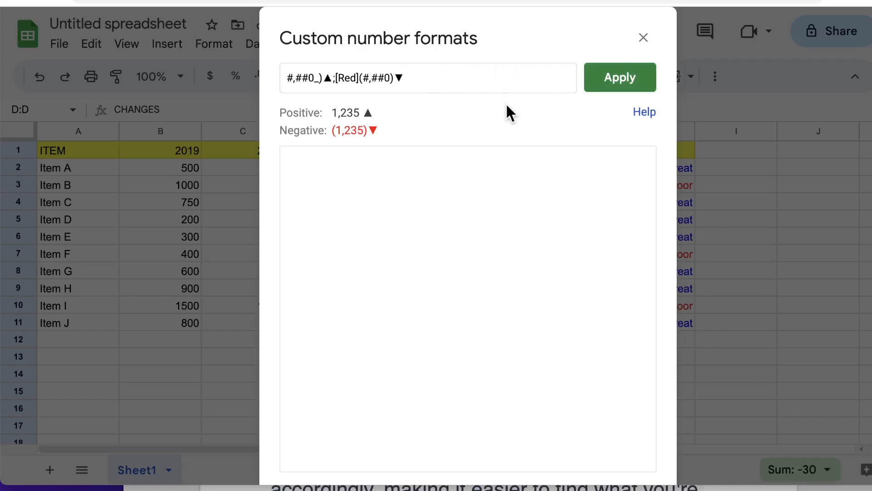
type(";")
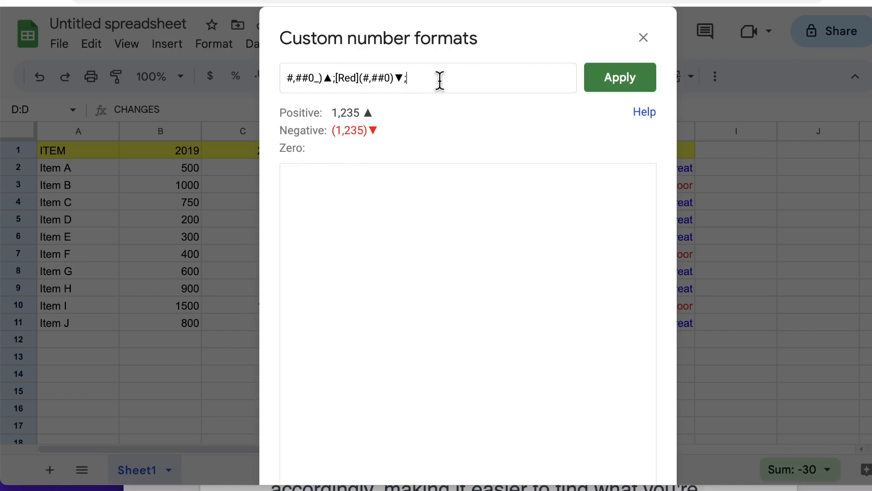
Finish the format with "NA" for zeros and "No entry" for text, and apply it to column D.
type("\"")
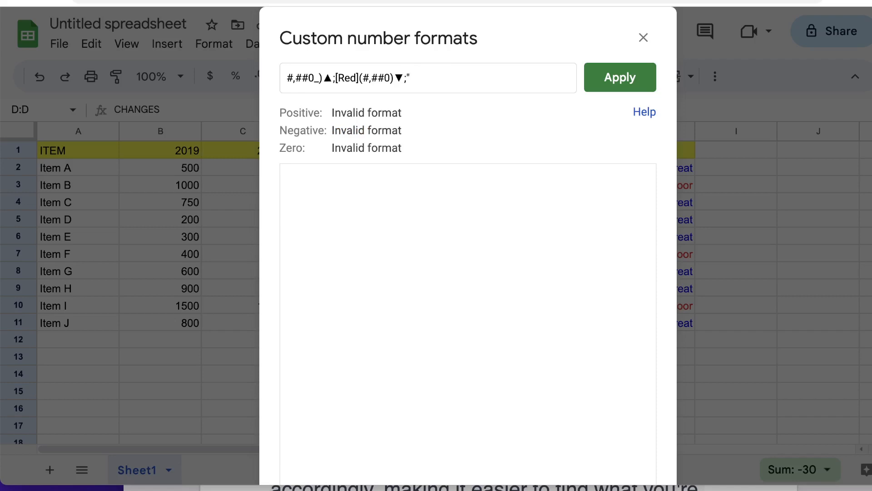
type("NA\"")
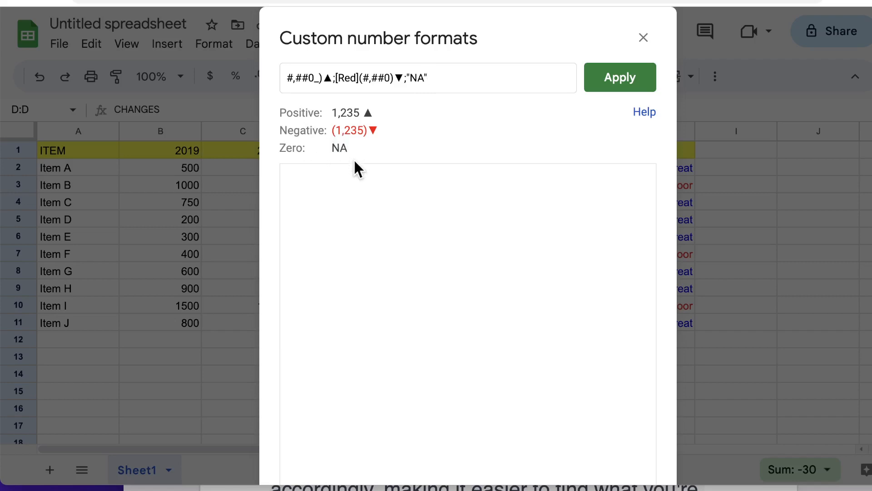
type(";")
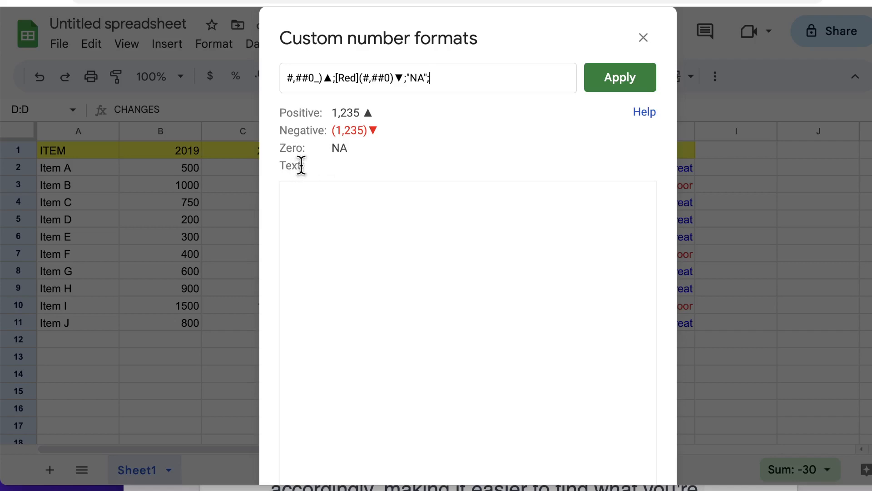
type("\"")
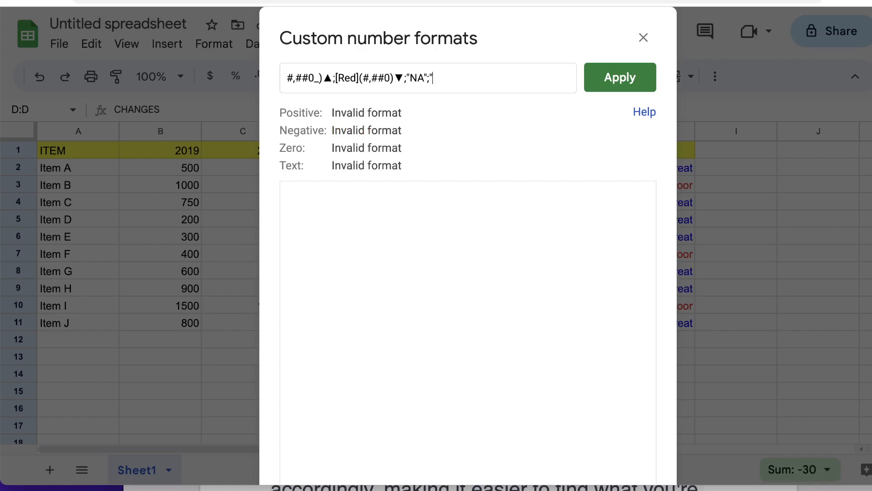
type("No entry\"")
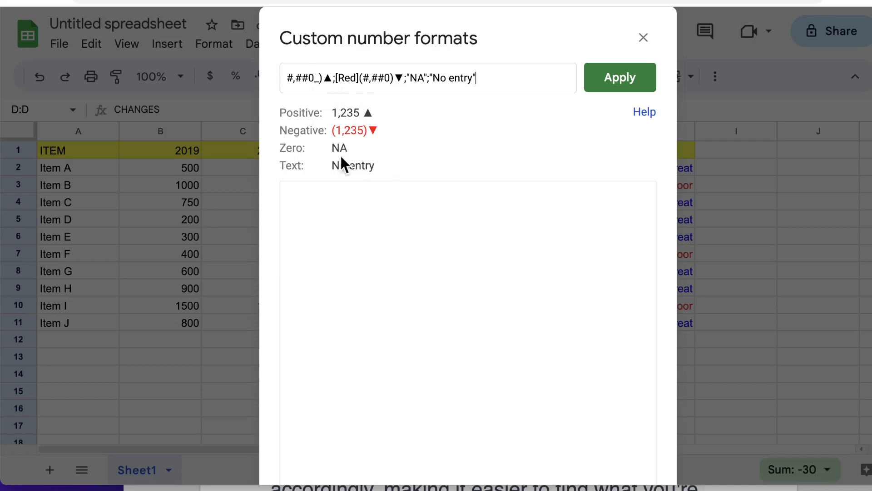
left_click(609, 82)
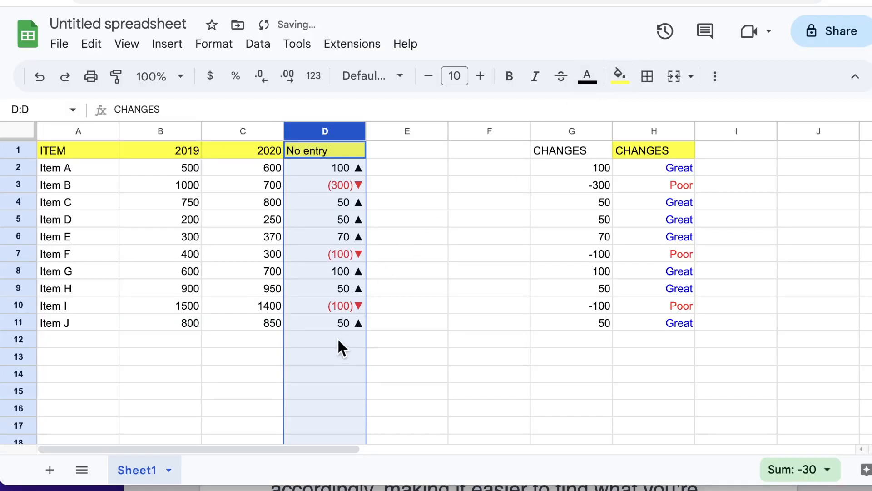
Enter 0 in D12 and D13 to confirm zeros display as NA.
left_click(338, 340)
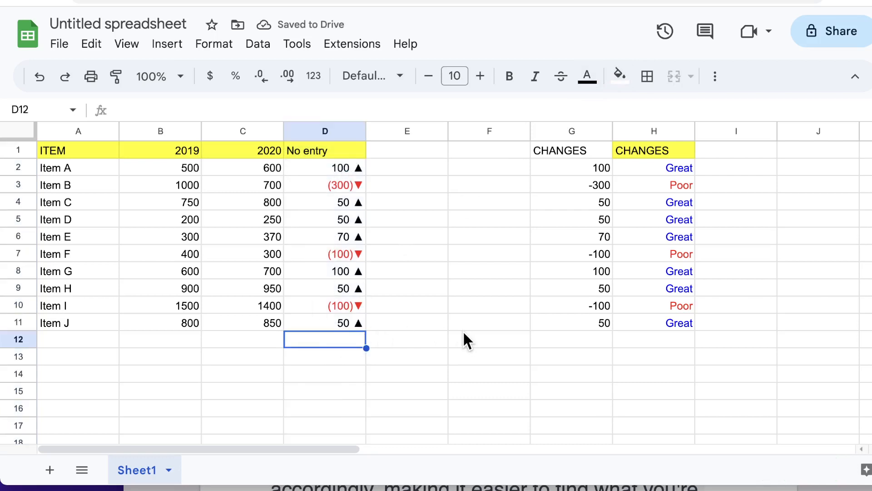
type("0")
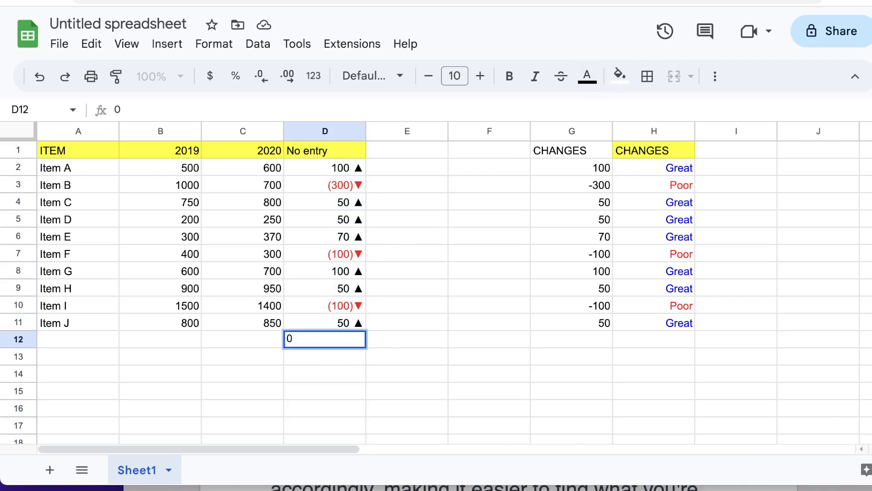
key("Return")
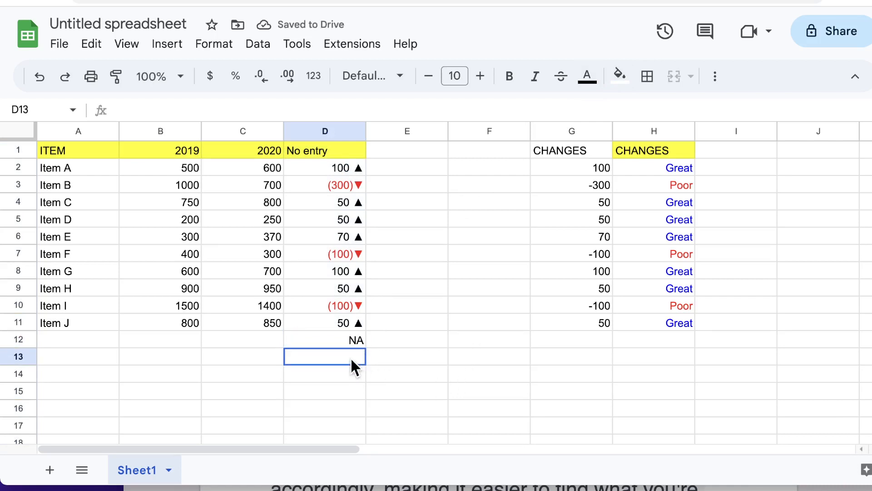
type("0")
key("Return")
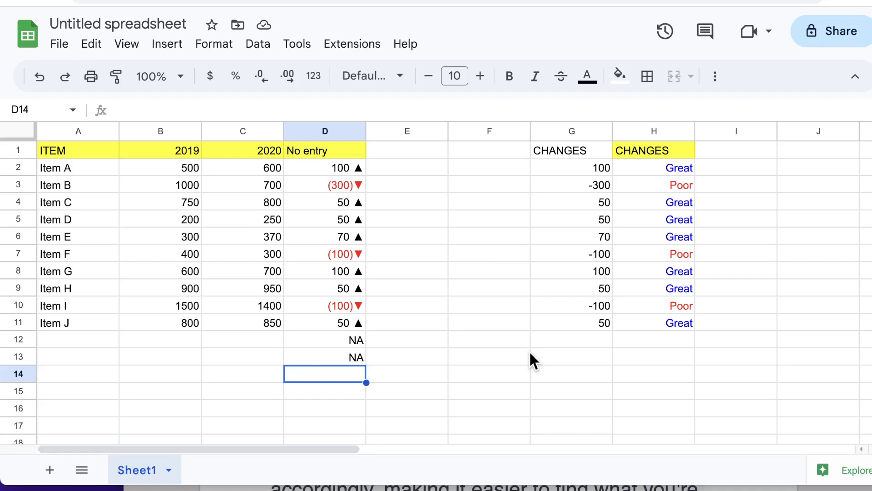
Enter 'a' and 'o.ee' in D14 and D15 to confirm text displays as No entry.
type("a")
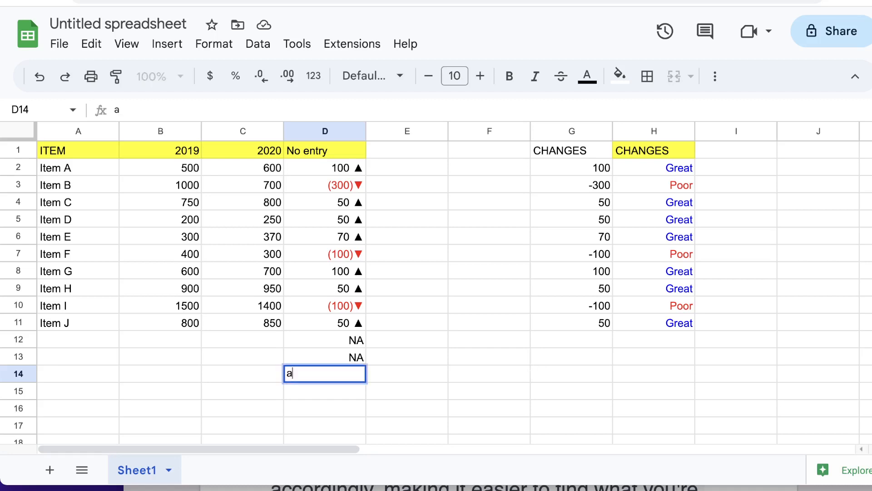
key("Return")
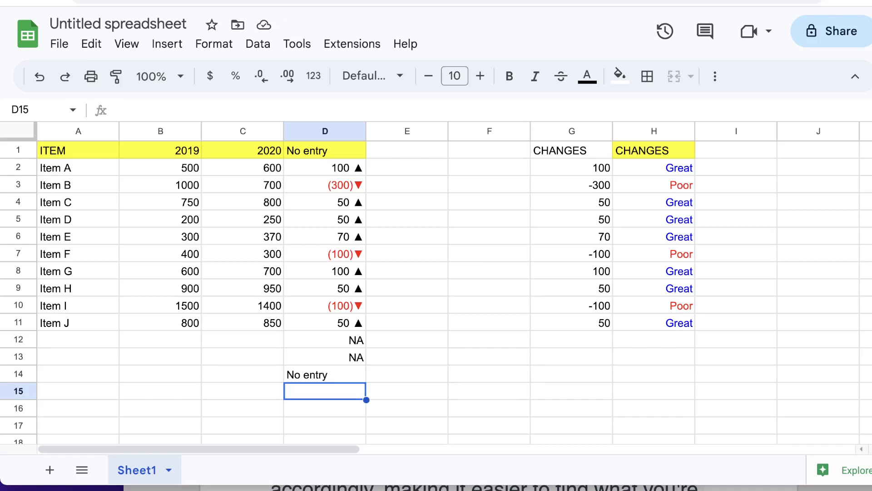
type("o")
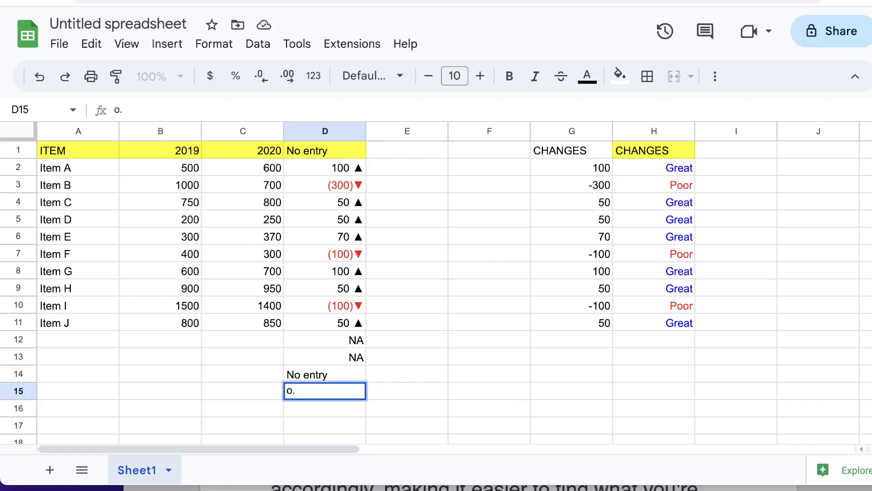
type(".ee")
key("Return")
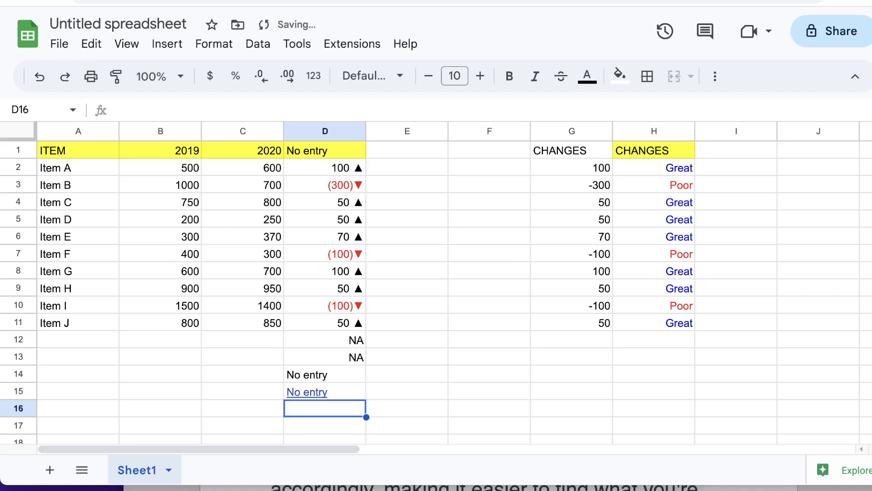